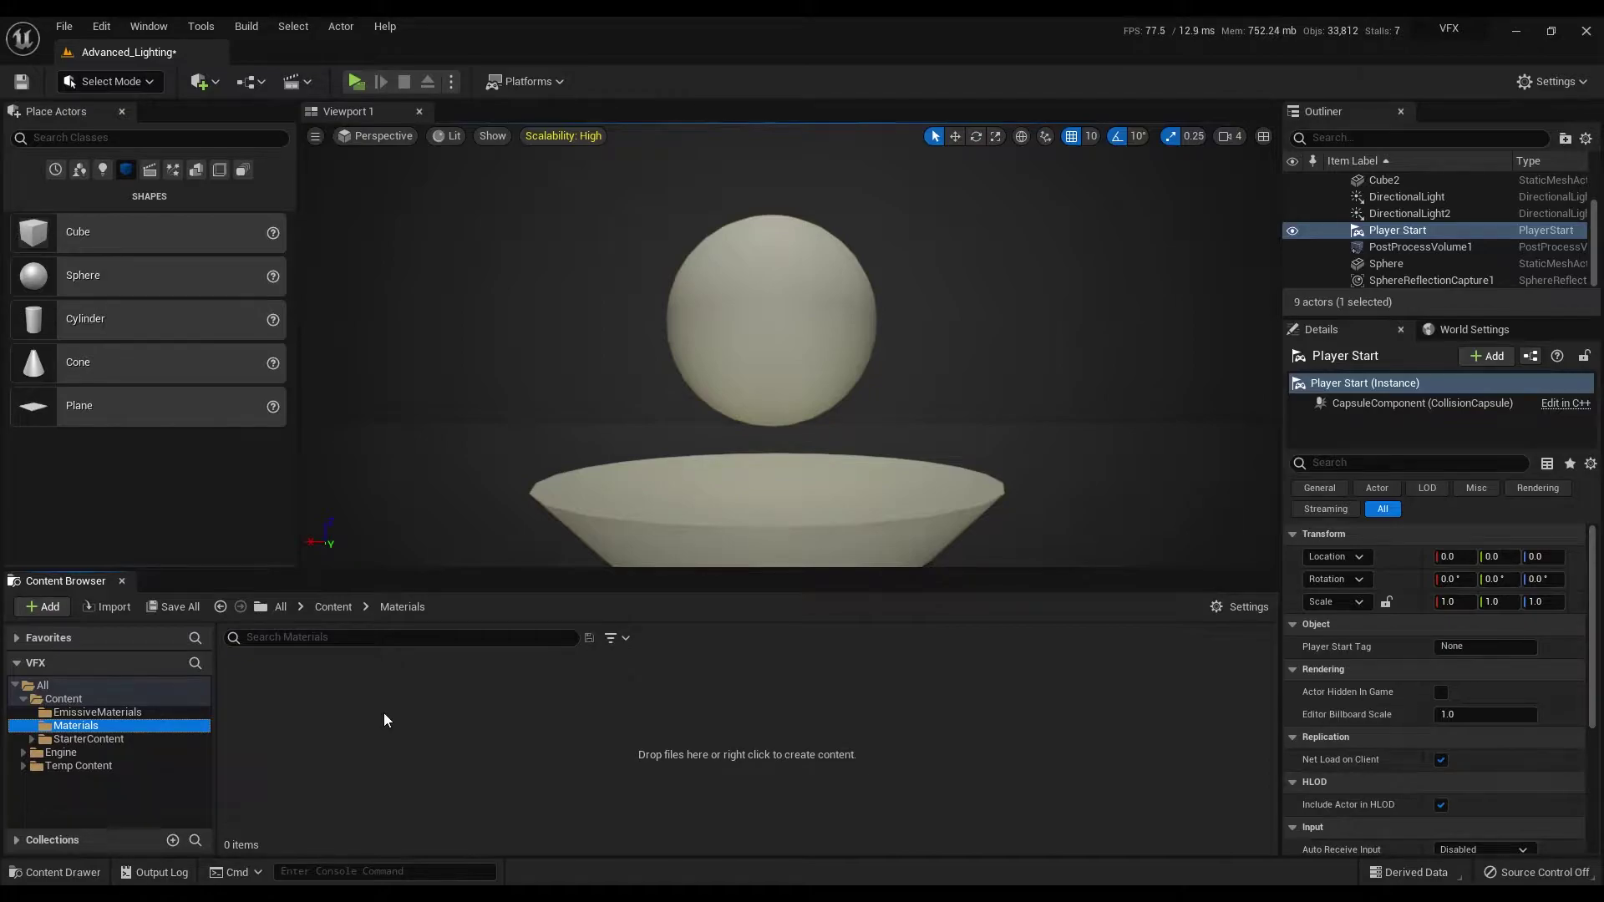
# Step: Add a new Material asset in the Content Browser named Emissive_Material
pyautogui.rightClick(384, 715)
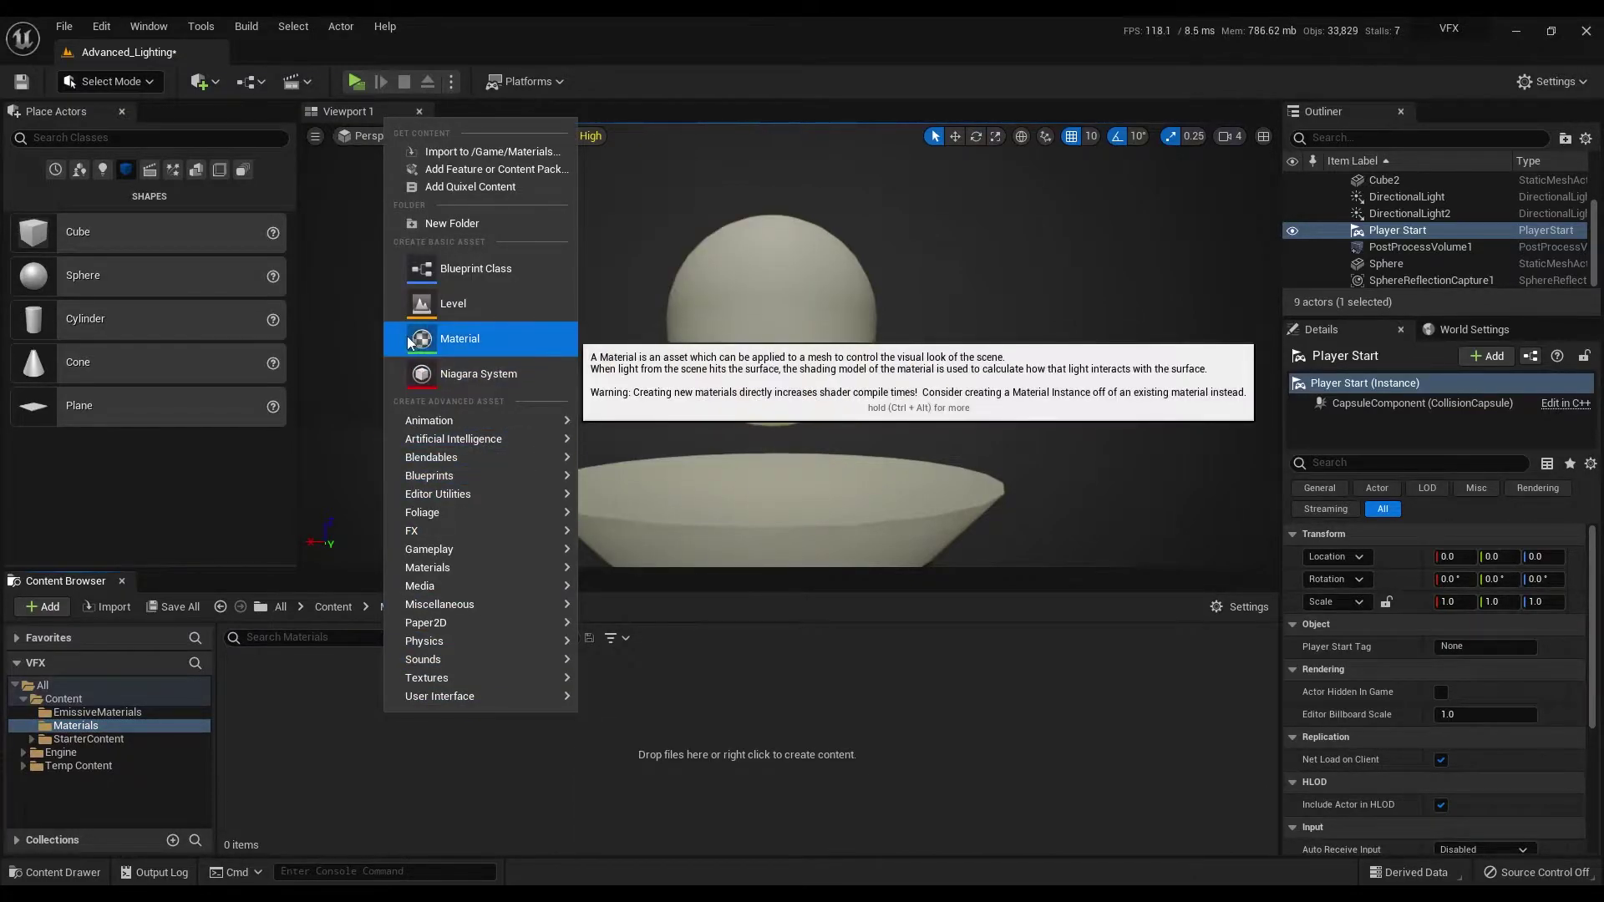
pyautogui.click(535, 343)
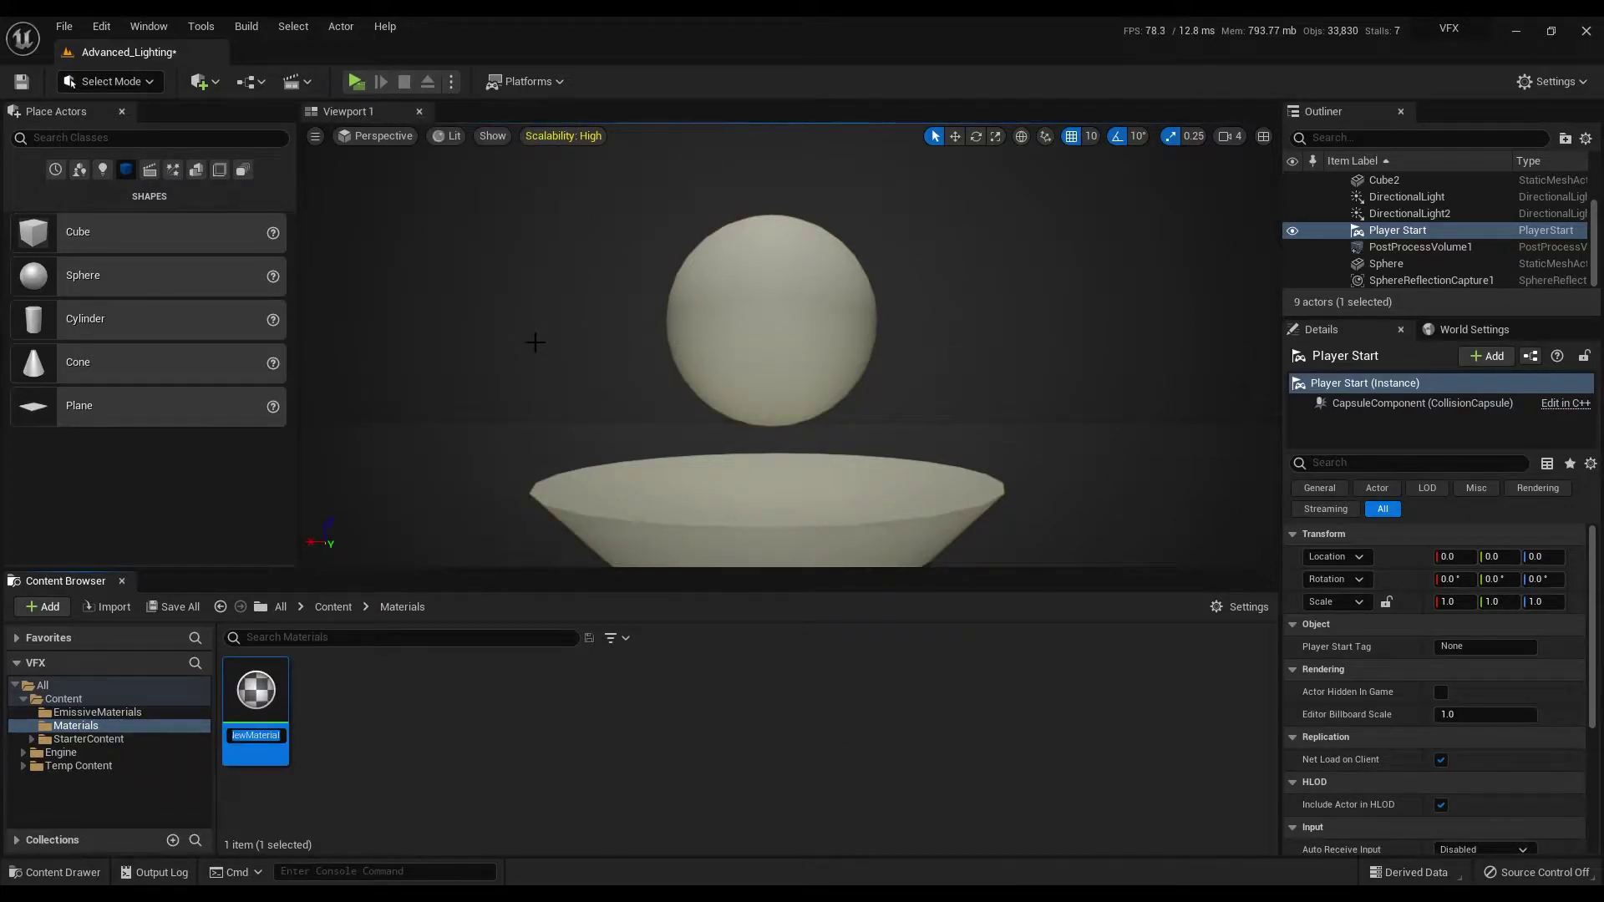
pyautogui.write('Emissive_Material')
pyautogui.press('Return')
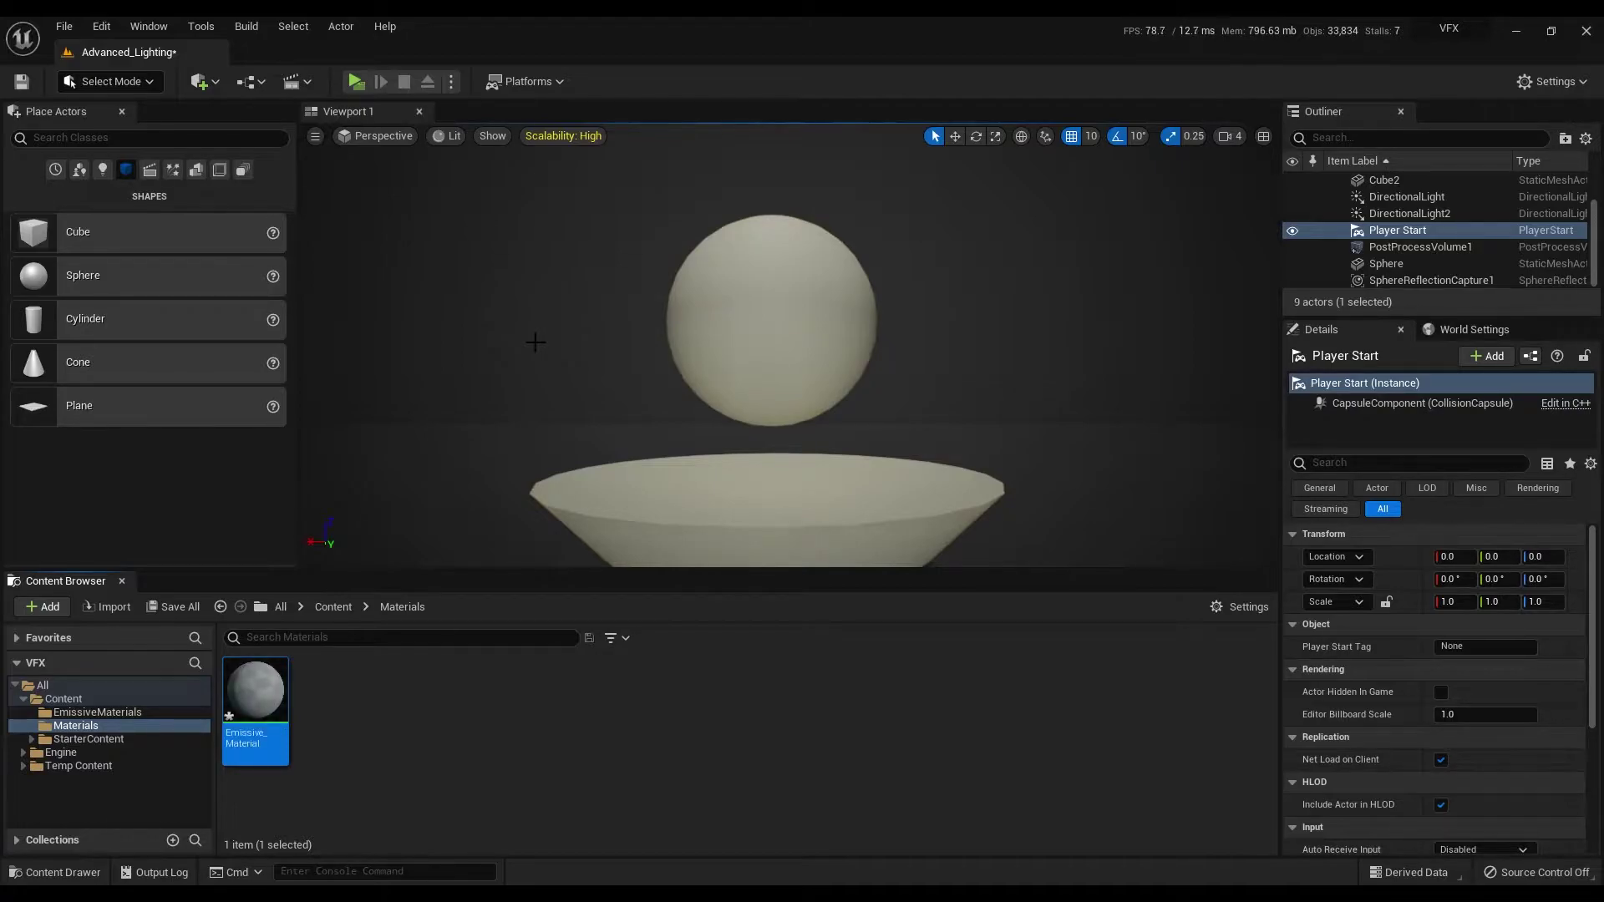
# Step: Open Emissive_Material and set Blend Mode to Additive and Shading Model to Unlit
pyautogui.doubleClick(266, 702)
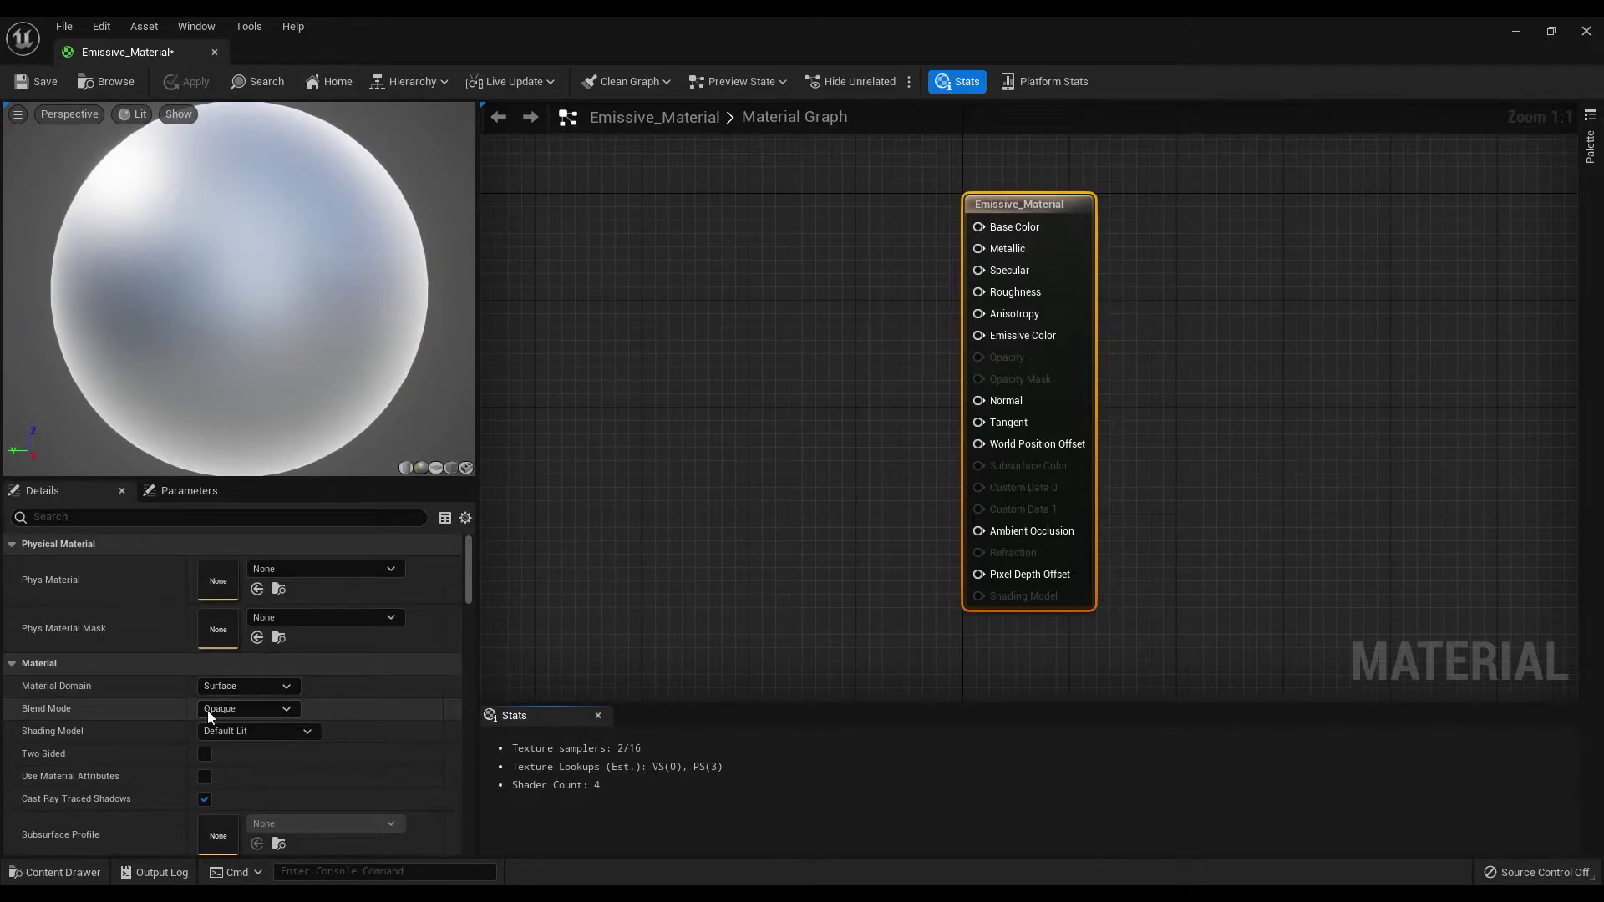
pyautogui.click(252, 714)
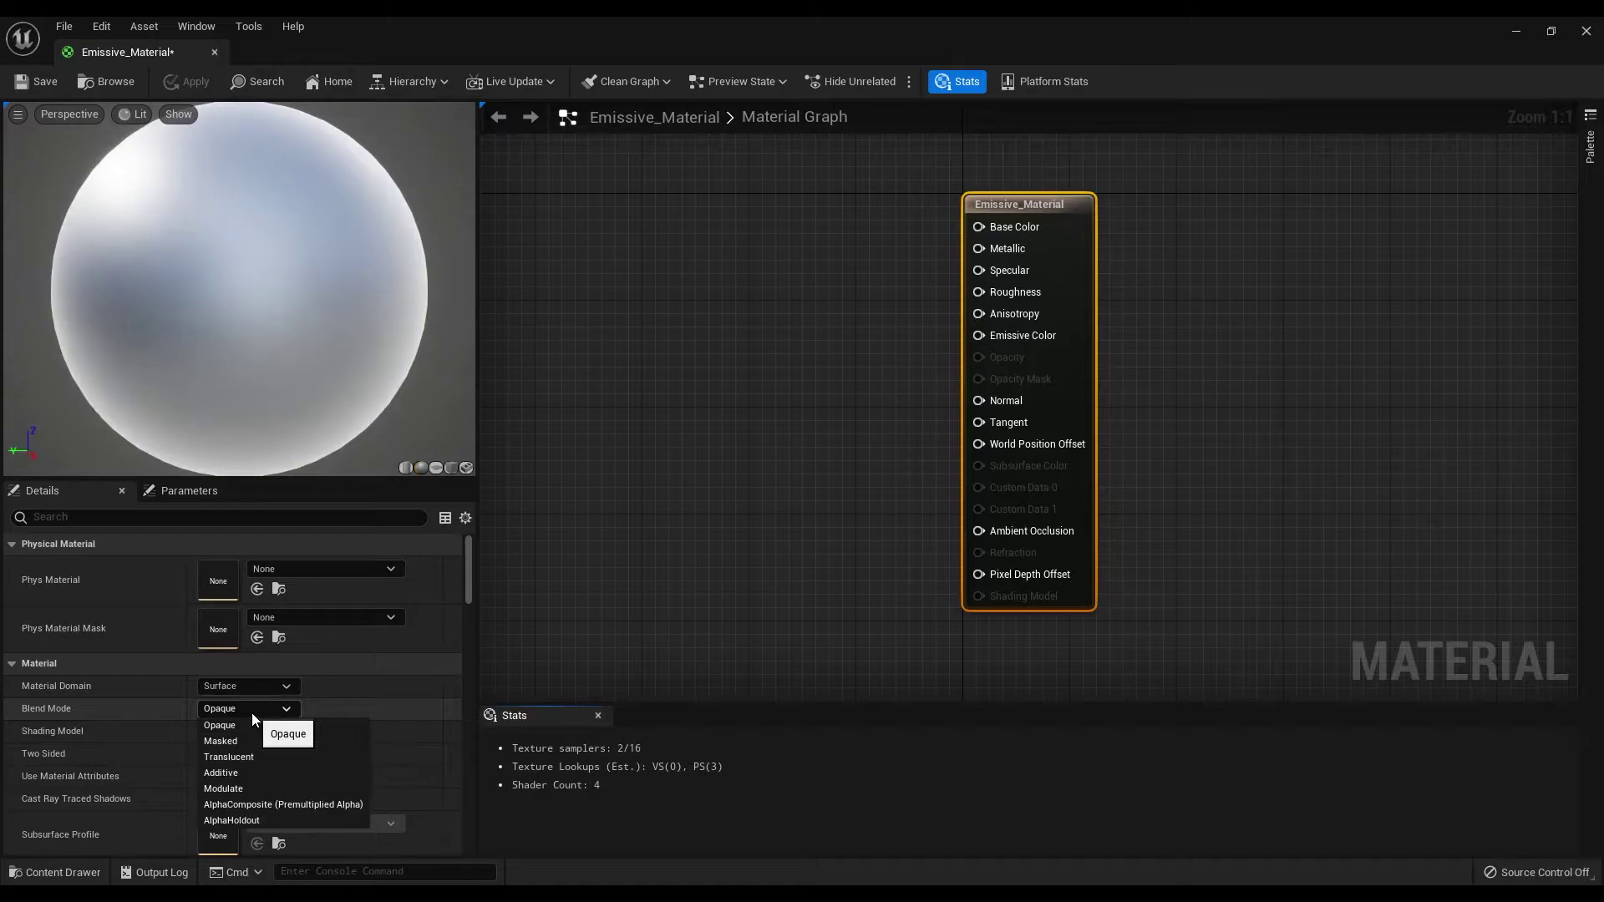
pyautogui.click(262, 772)
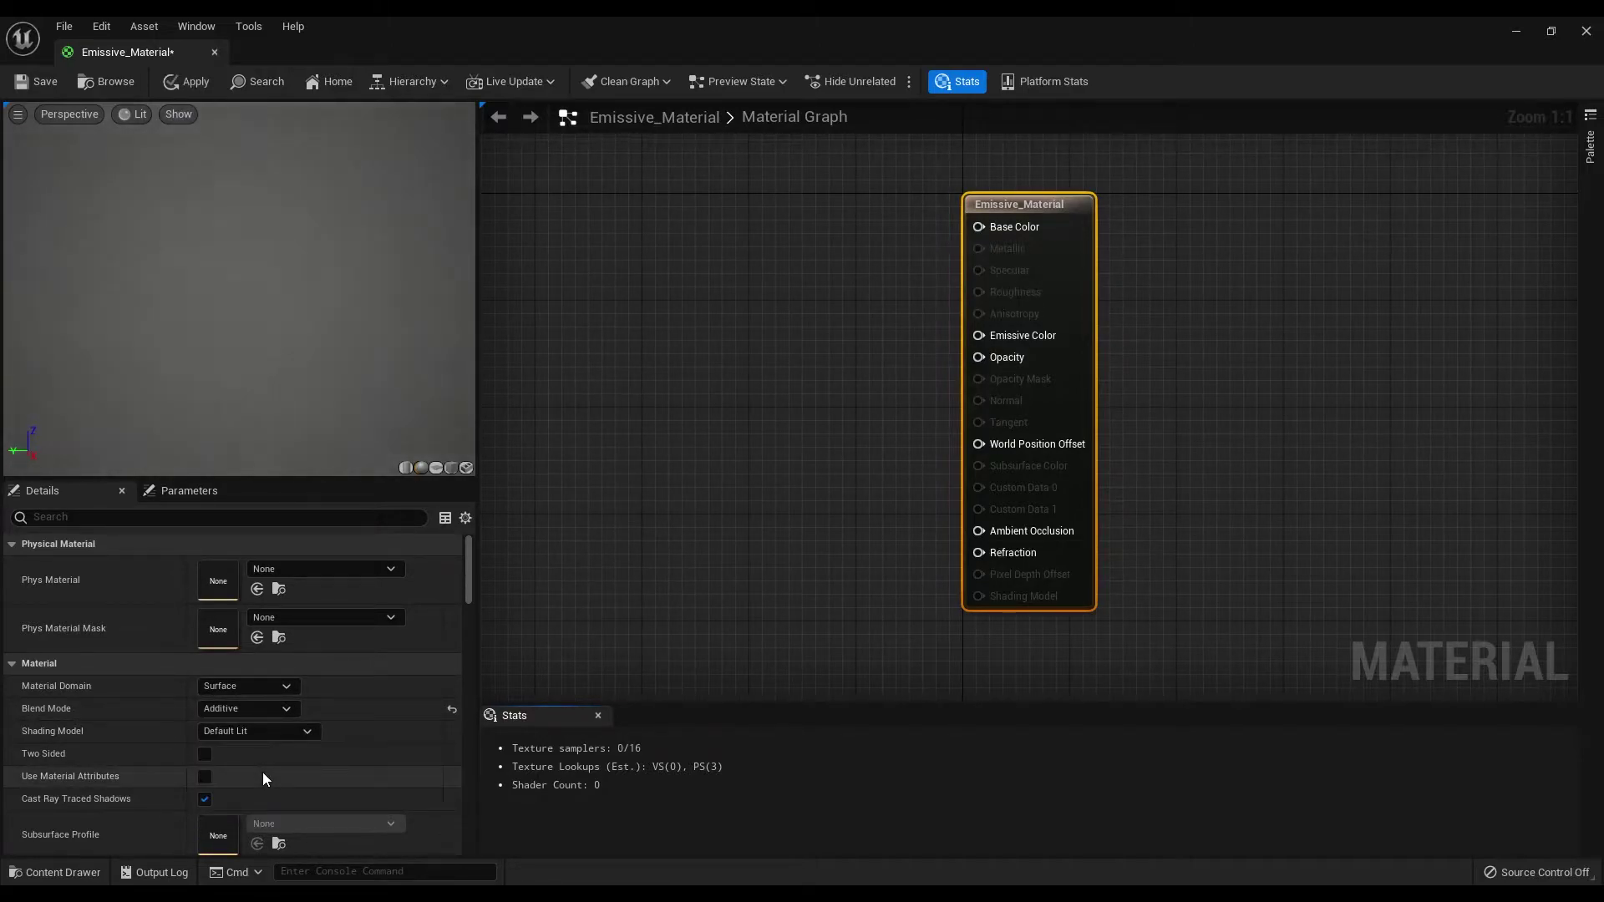
pyautogui.click(217, 731)
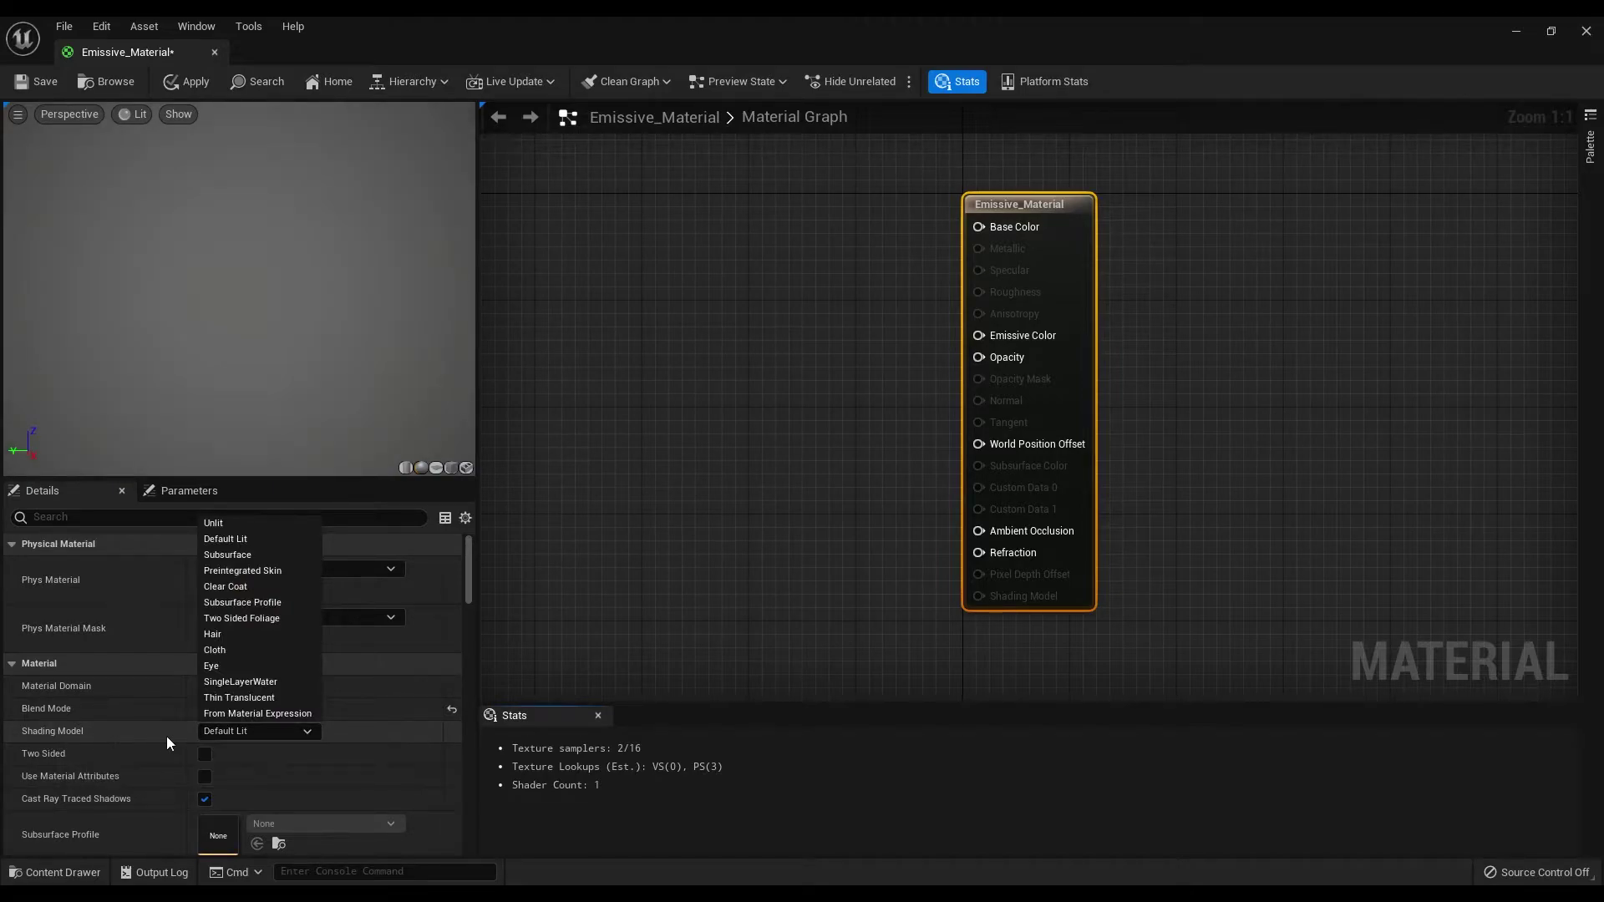
pyautogui.click(230, 526)
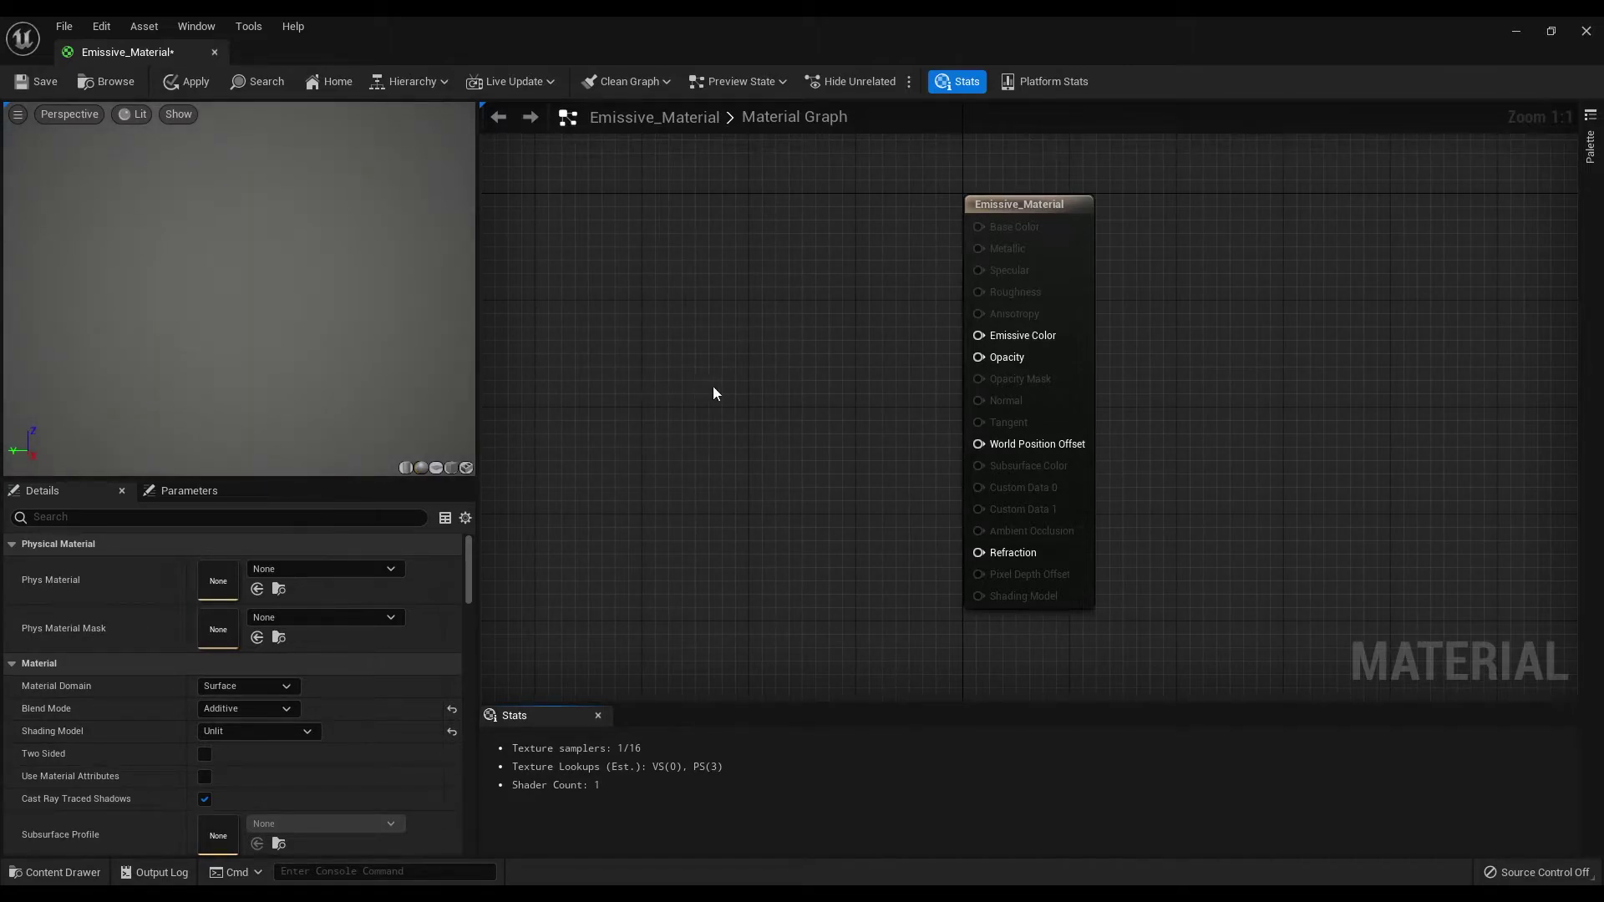
# Step: Add a Constant3Vector node left of the material output node
pyautogui.moveTo(744, 391); pyautogui.dragTo(902, 440, button='right')
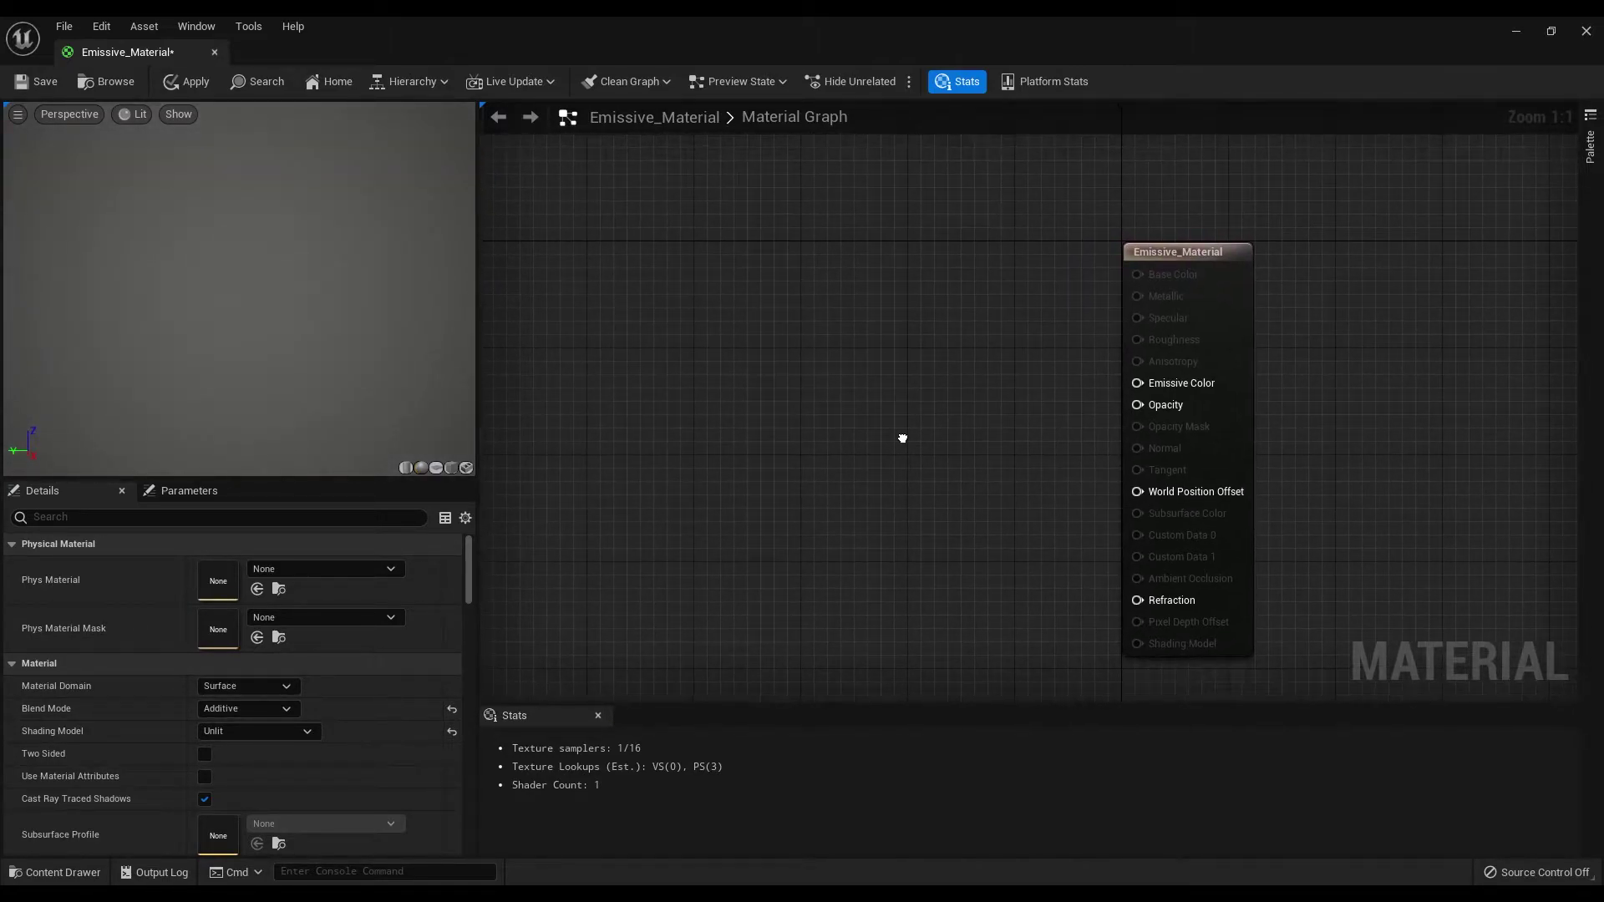
pyautogui.rightClick(735, 297)
pyautogui.write('constan')
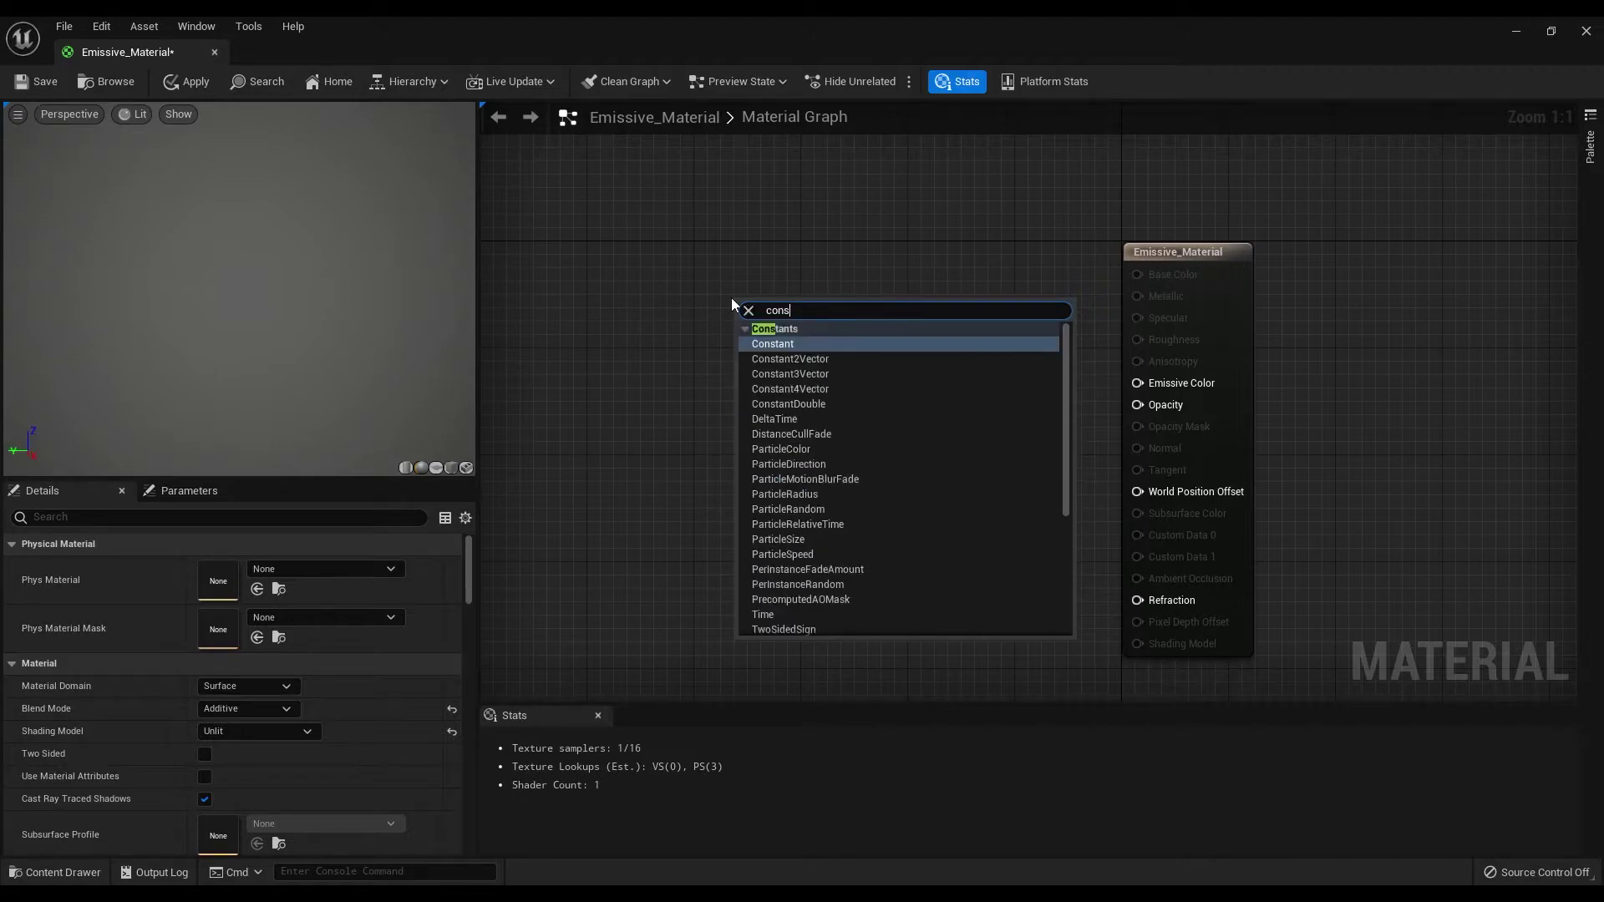
pyautogui.click(854, 373)
pyautogui.moveTo(799, 306); pyautogui.dragTo(860, 251)
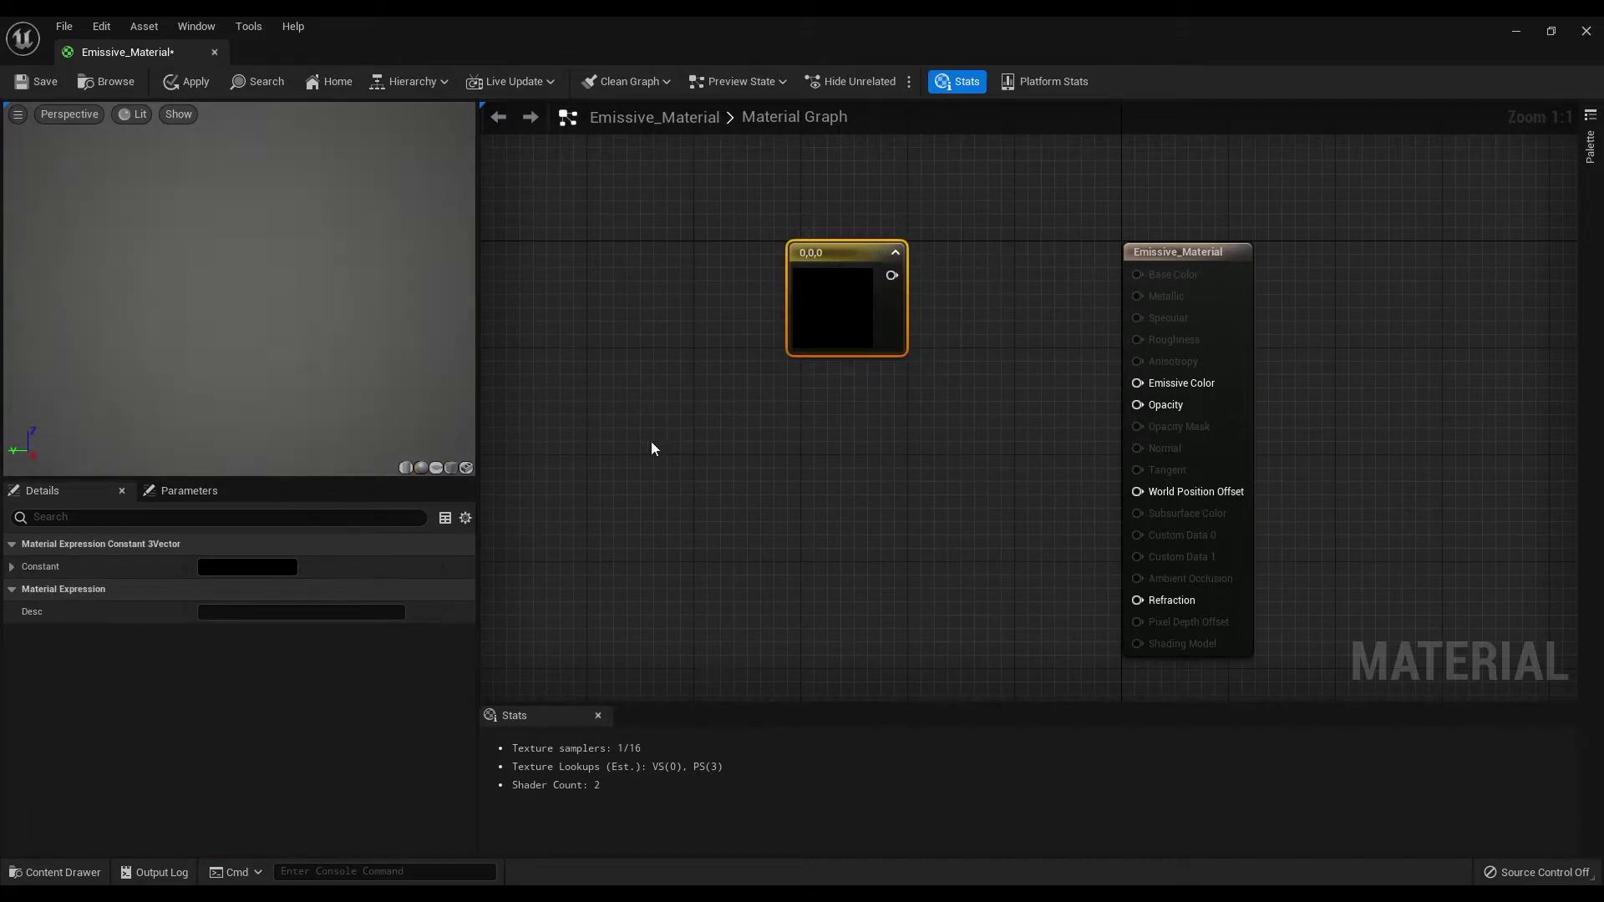
# Step: Set the Constant3Vector colour to cyan (0, 0.524, 1)
pyautogui.click(234, 566)
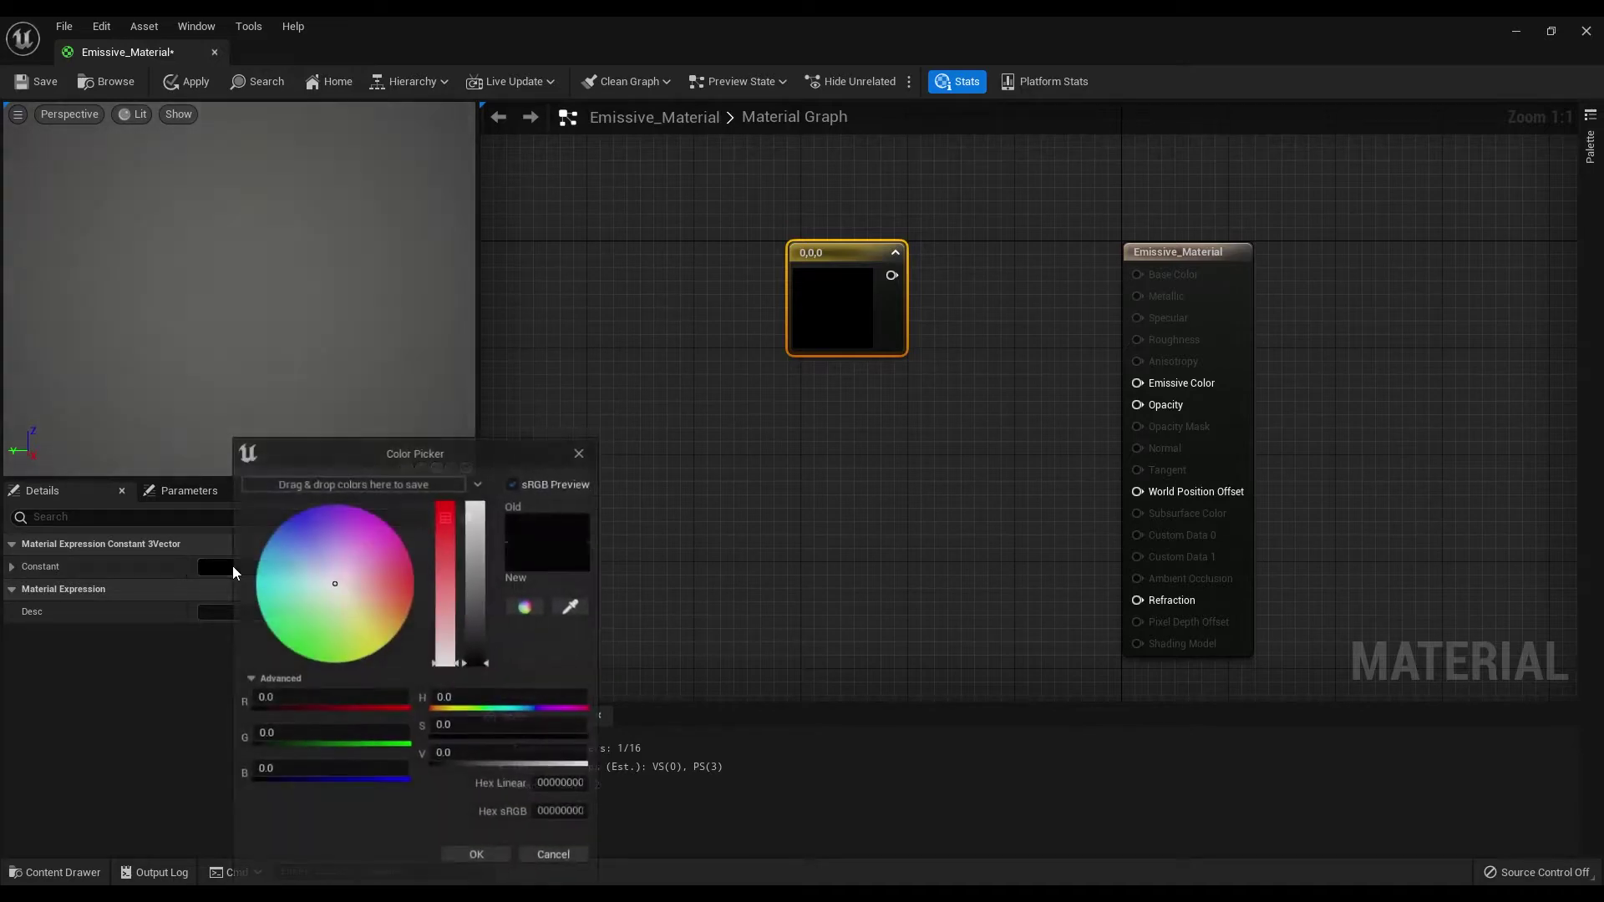
pyautogui.moveTo(361, 544); pyautogui.dragTo(249, 538)
pyautogui.moveTo(477, 660)
pyautogui.mouseDown()
pyautogui.moveTo(477, 589)
pyautogui.moveTo(537, 510)
pyautogui.mouseUp()
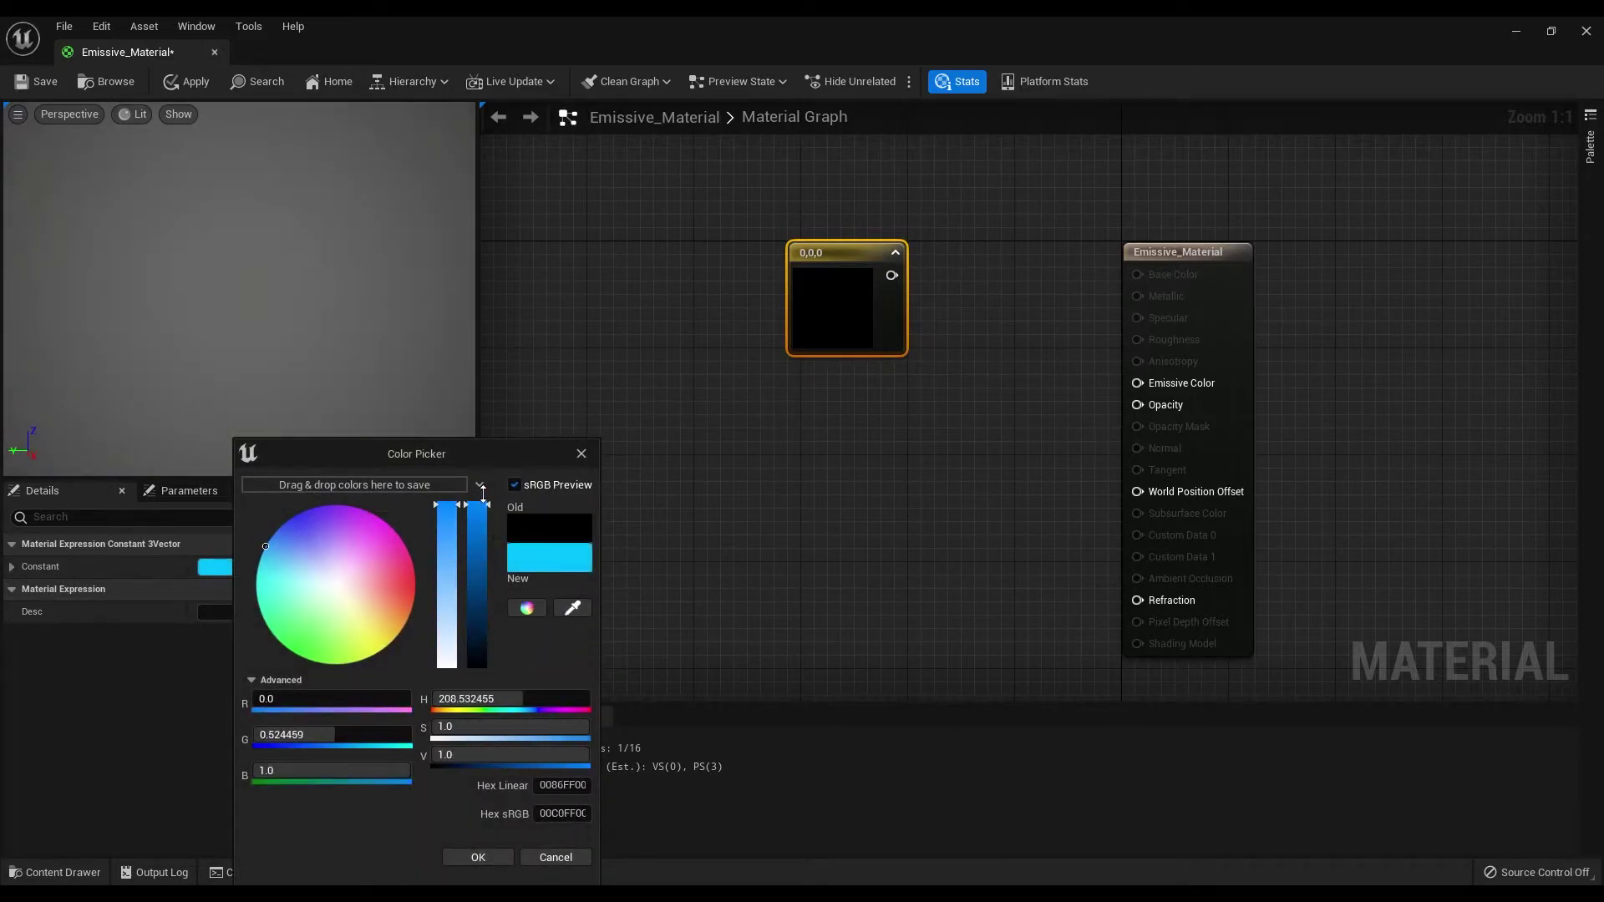
pyautogui.click(477, 858)
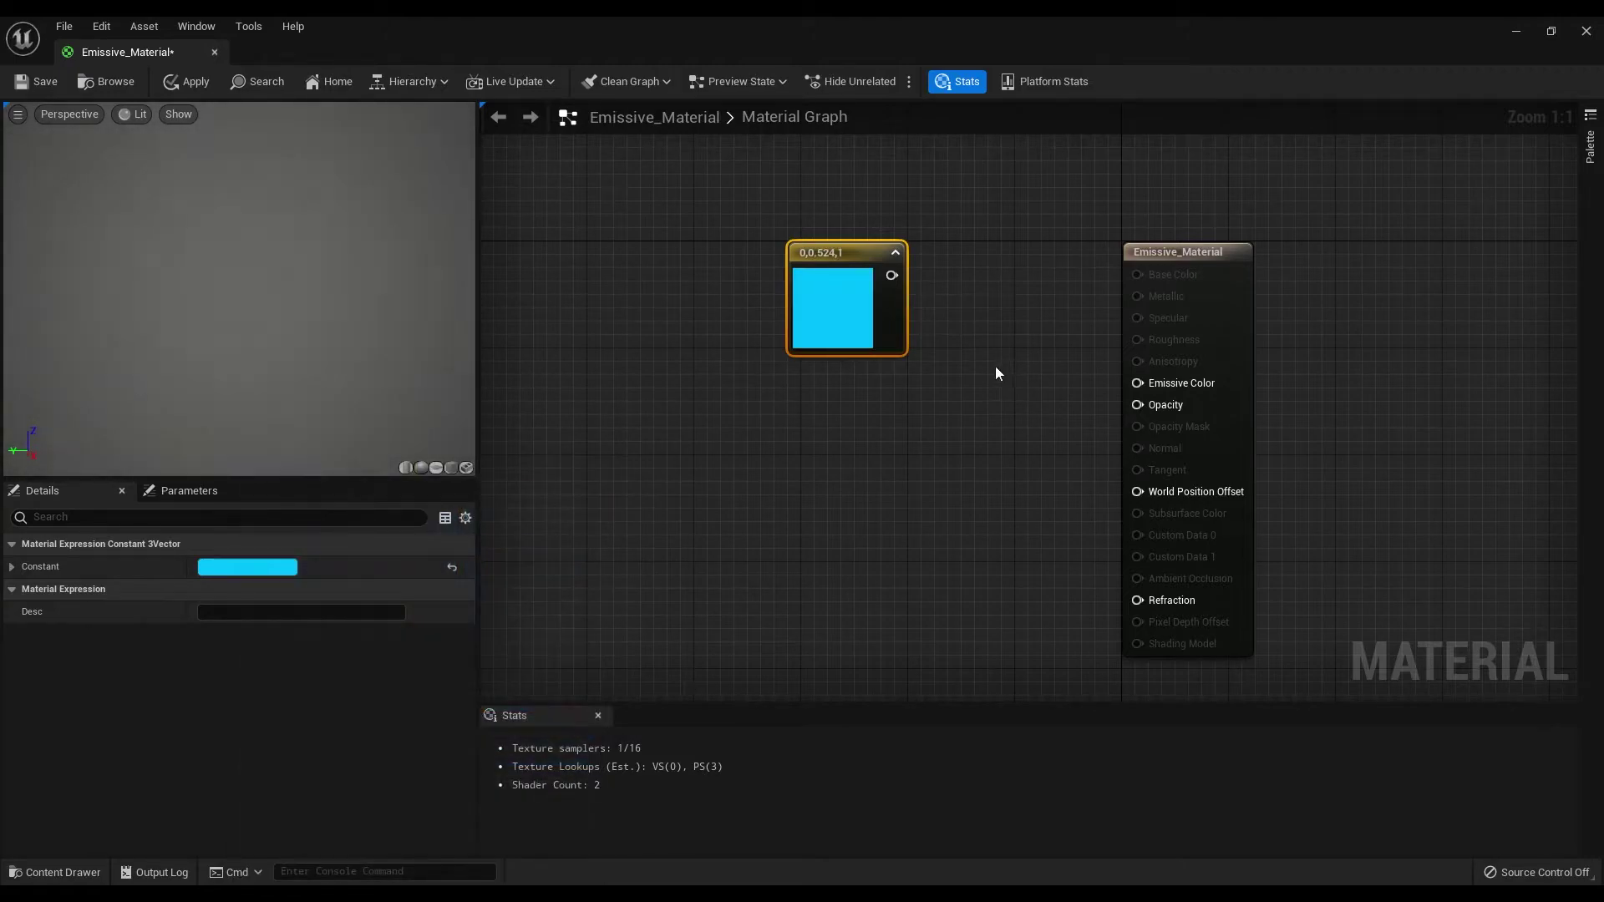
pyautogui.moveTo(995, 366); pyautogui.dragTo(949, 369, button='right')
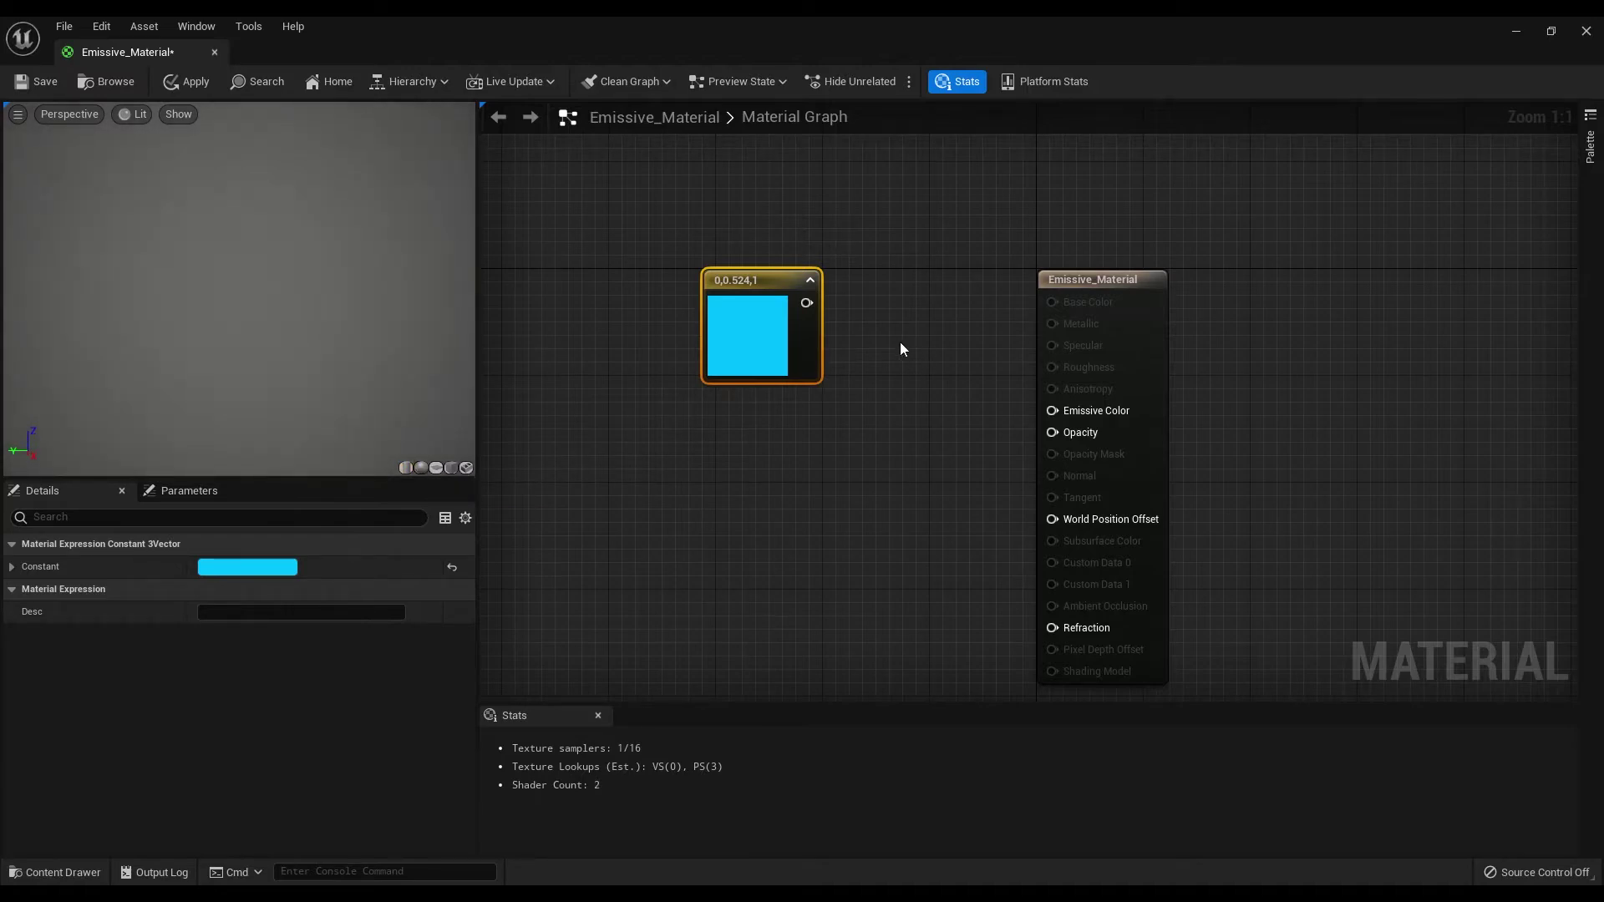
# Step: Add a scalar Constant node below the cyan colour node
pyautogui.moveTo(702, 469); pyautogui.dragTo(724, 454, button='right')
pyautogui.rightClick(735, 451)
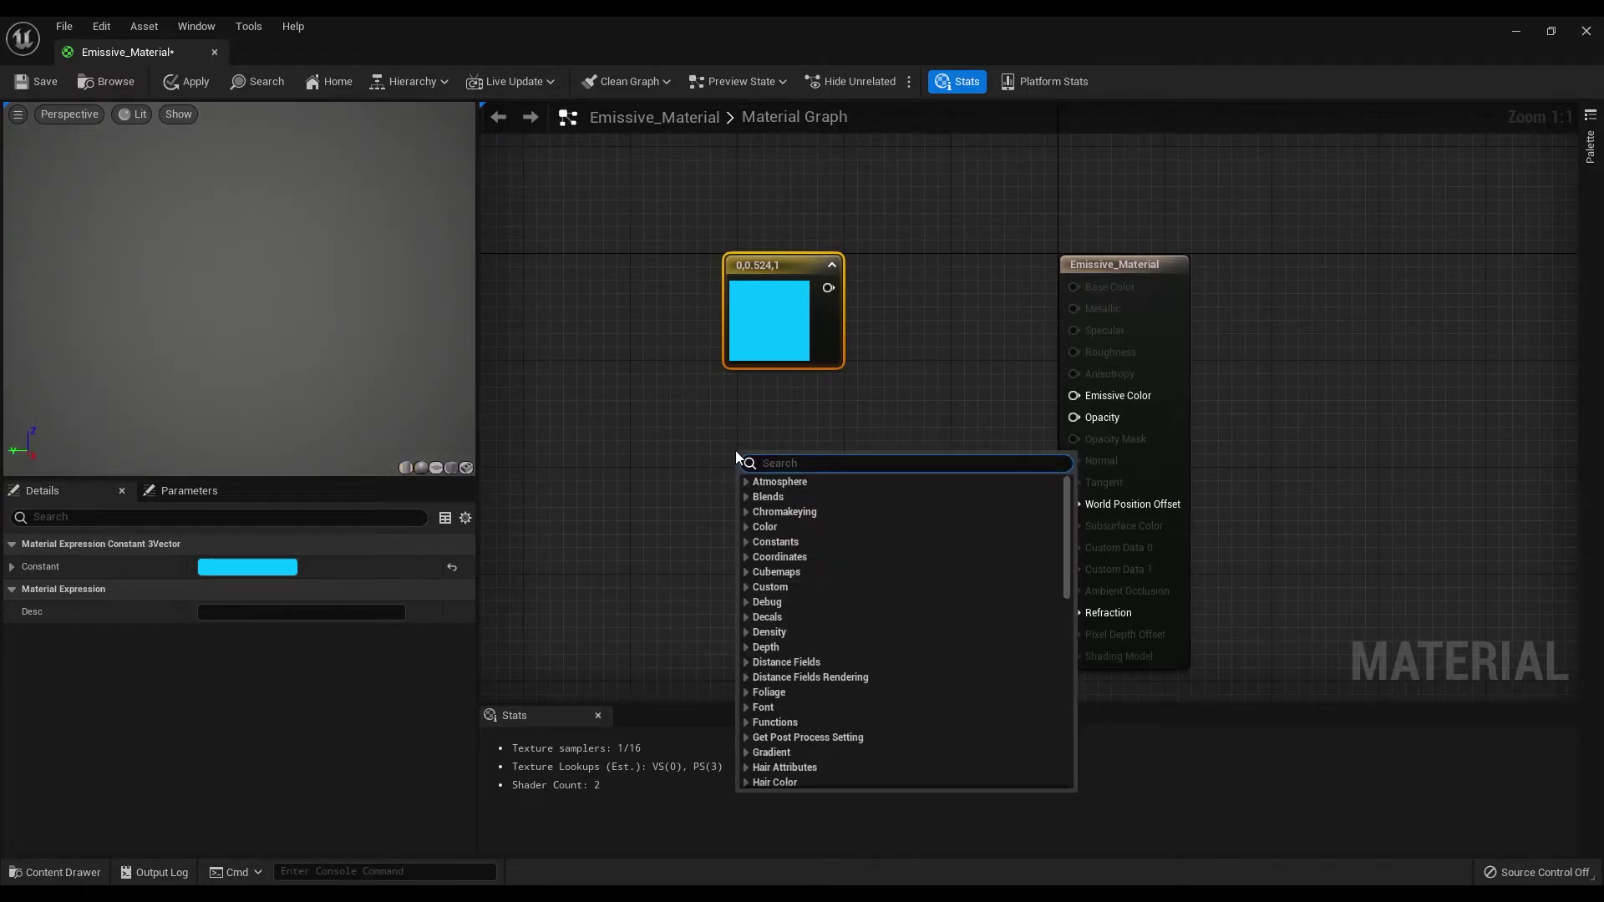
pyautogui.write('cons')
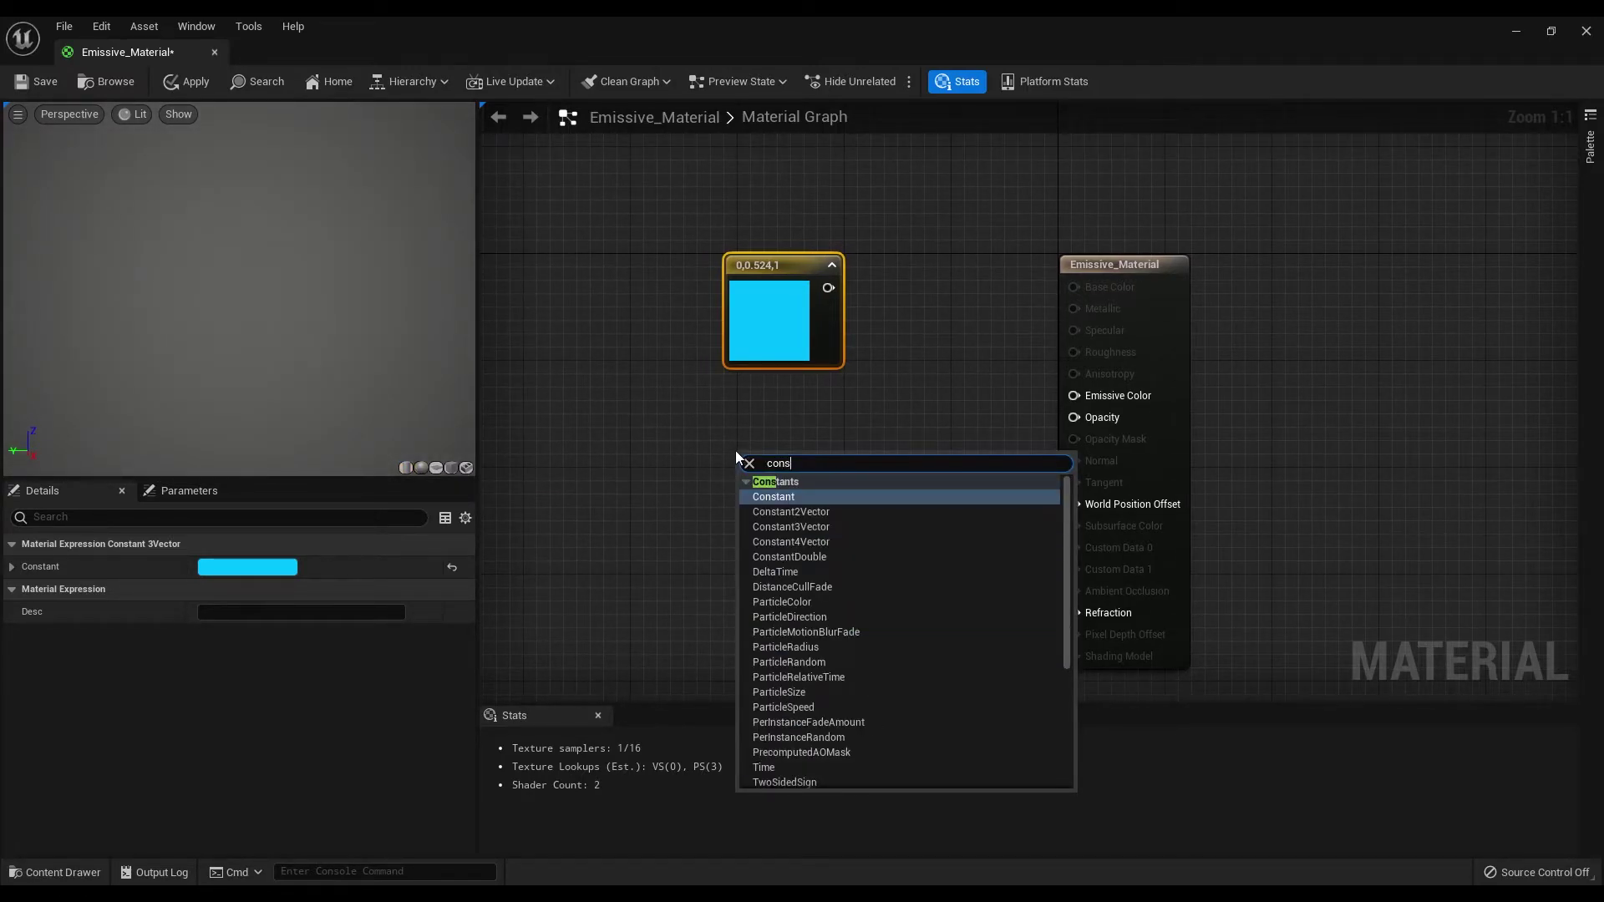
pyautogui.click(780, 498)
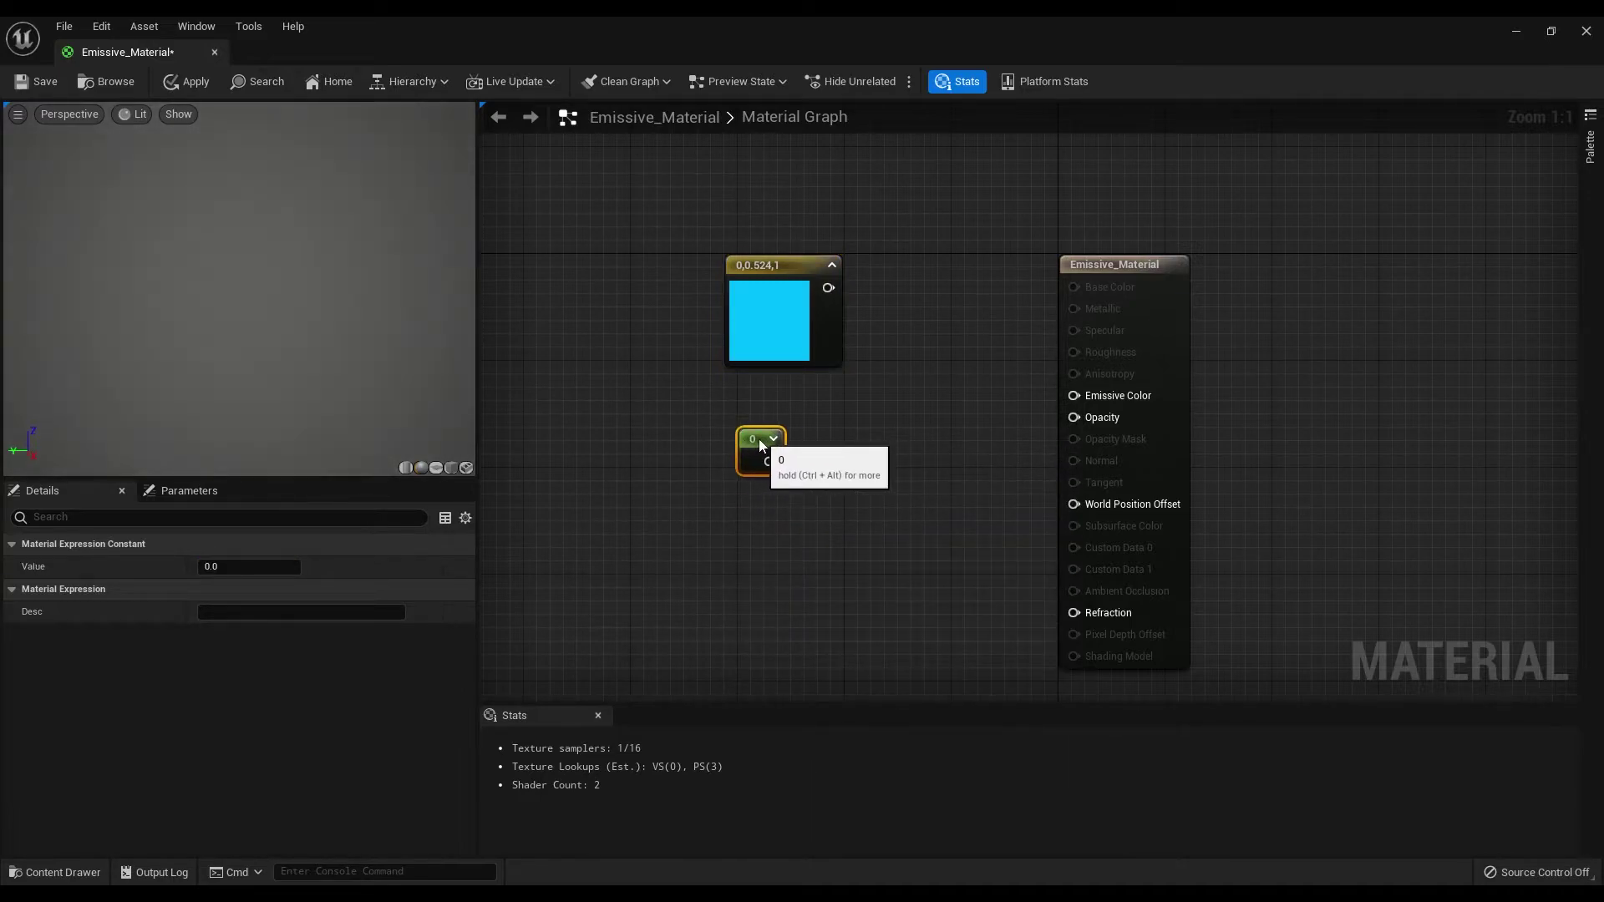
pyautogui.moveTo(762, 445); pyautogui.dragTo(763, 451)
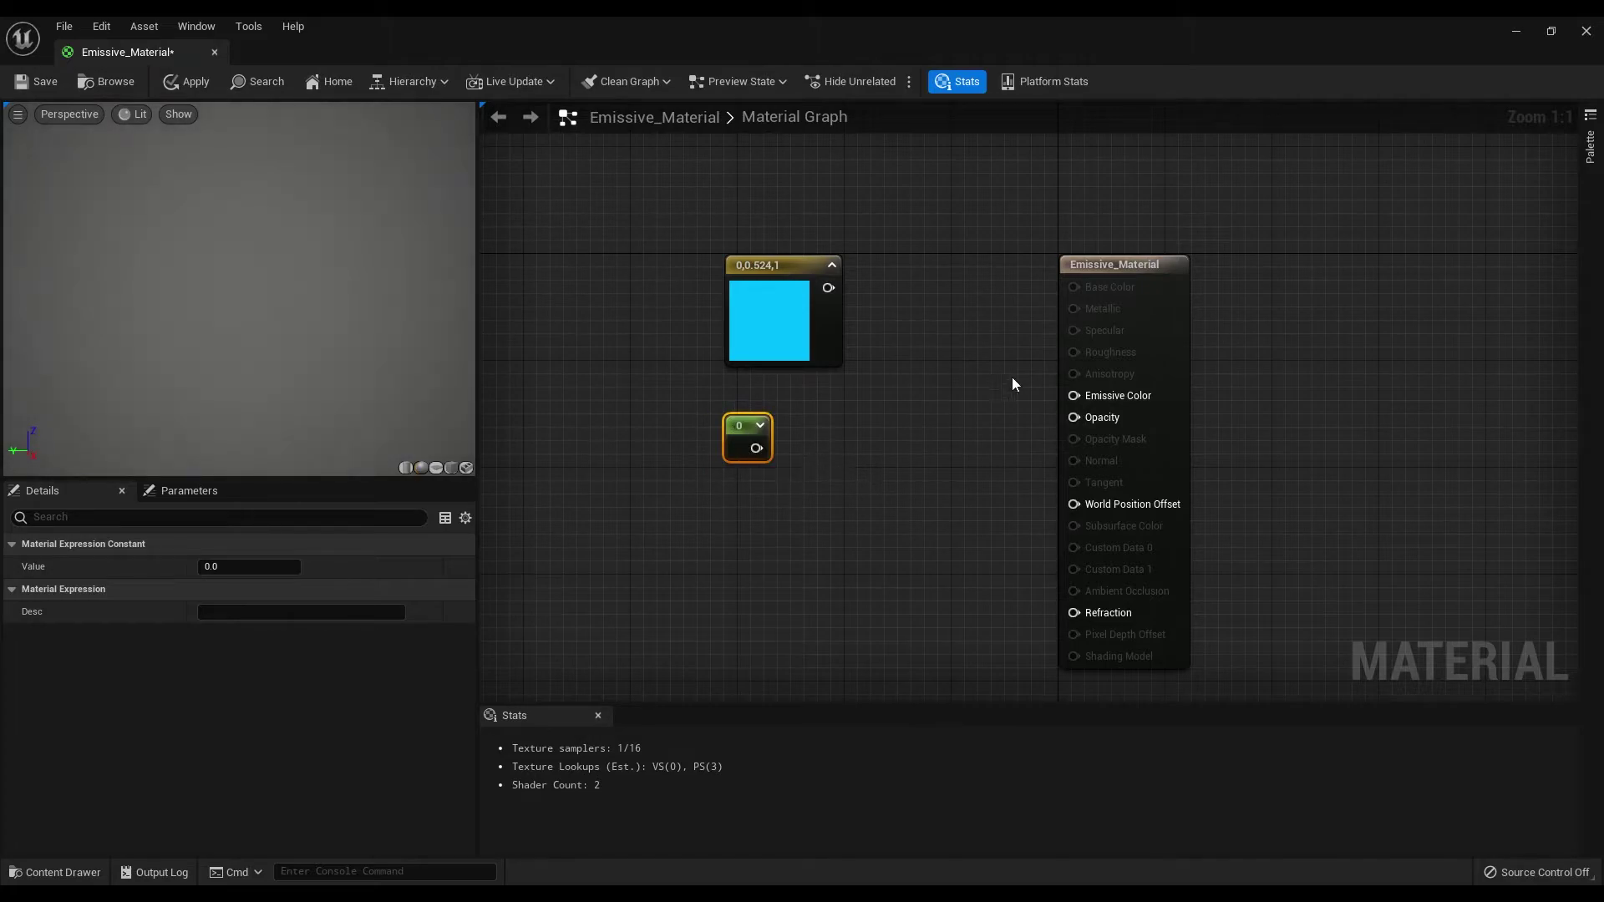
# Step: Wire the cyan Constant3Vector into Emissive Color so the preview sphere glows
pyautogui.moveTo(828, 288); pyautogui.dragTo(1074, 396)
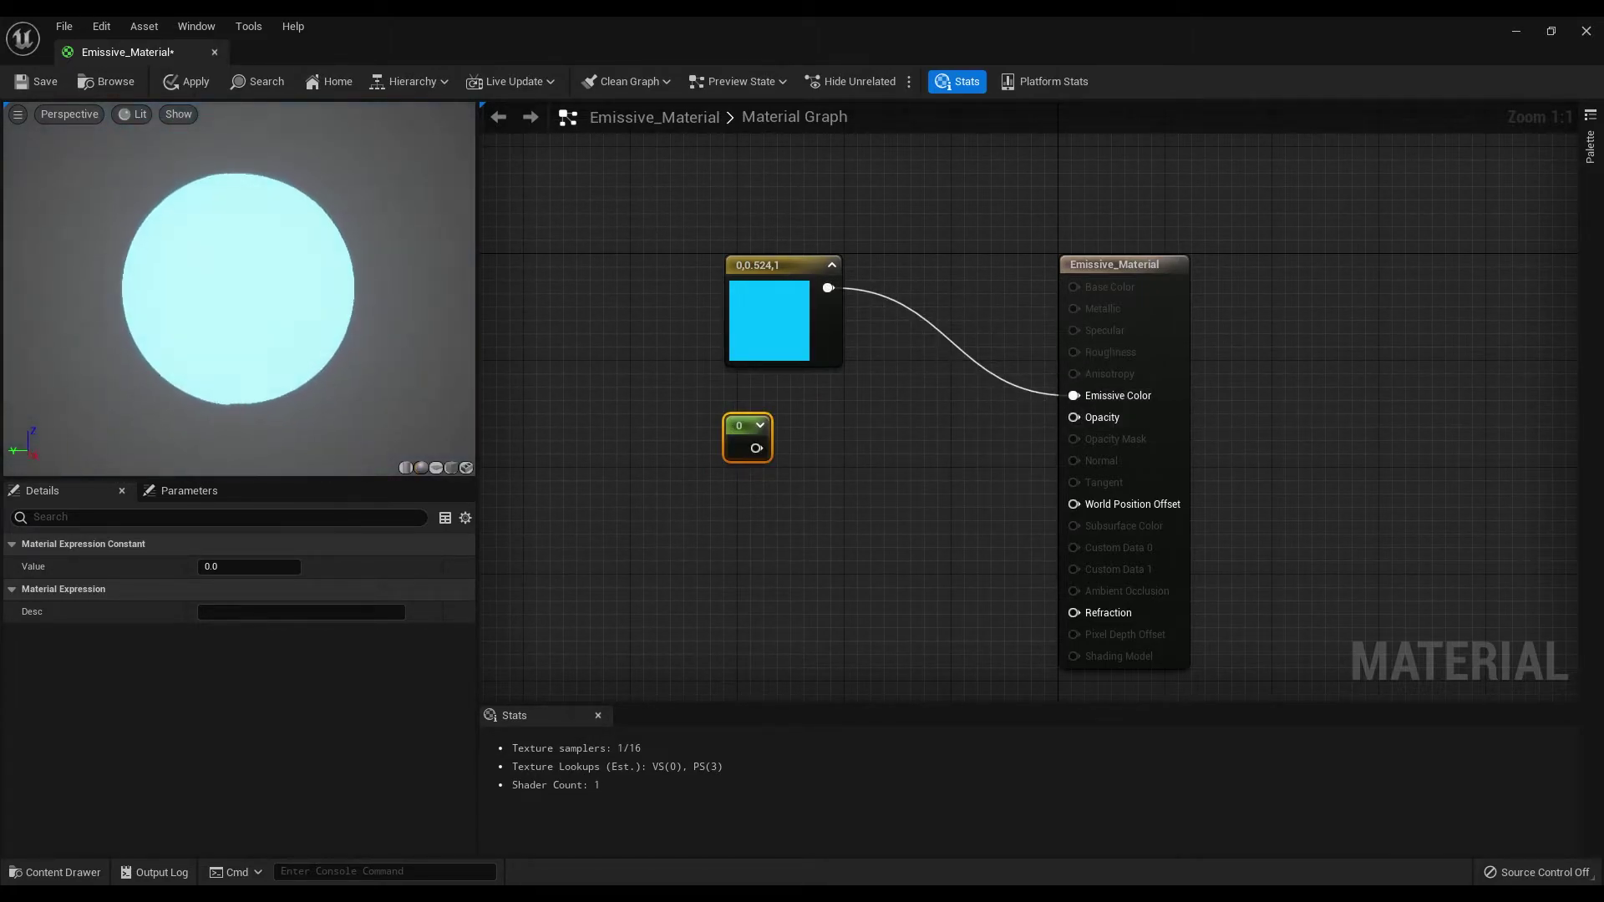
pyautogui.moveTo(861, 474); pyautogui.dragTo(798, 470, button='right')
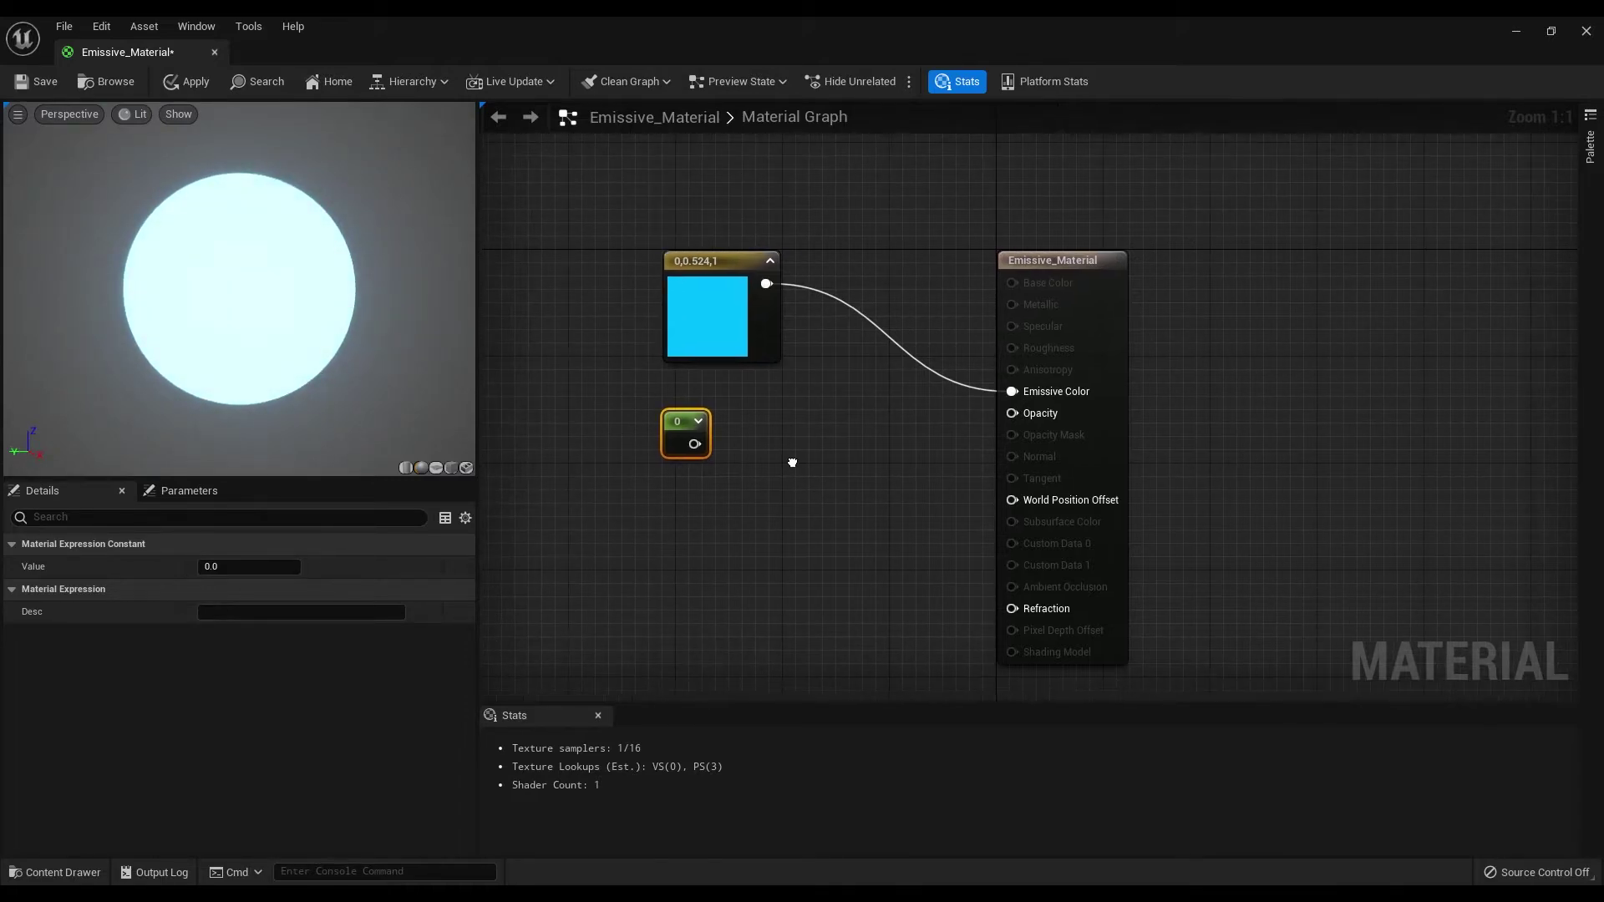
pyautogui.click(712, 440)
pyautogui.click(685, 426)
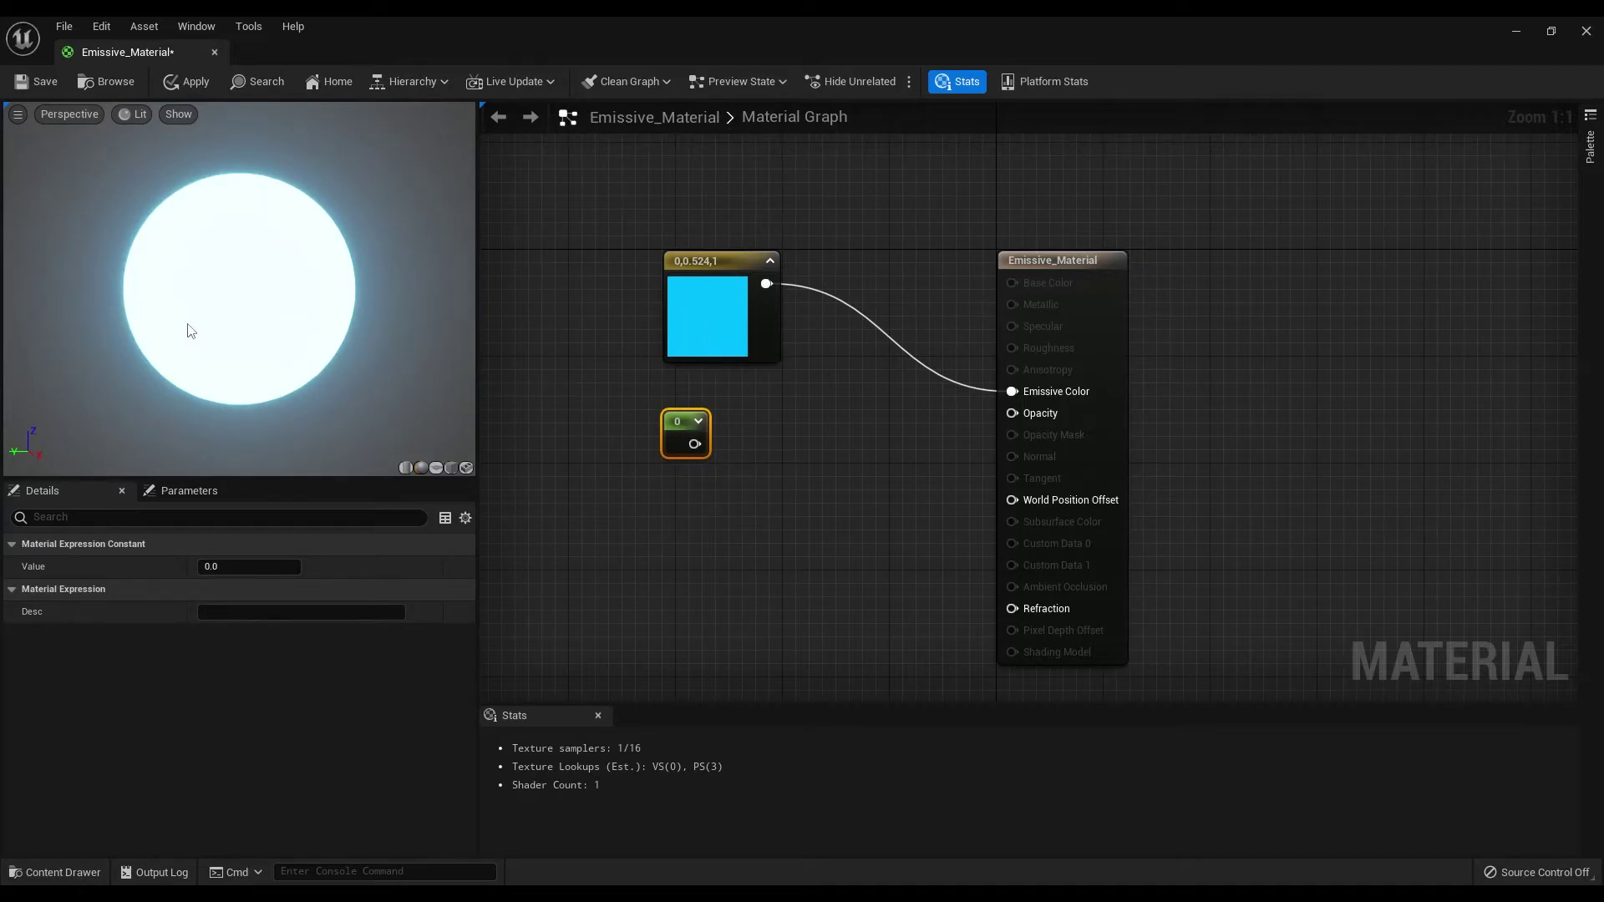
# Step: Add a Multiply node to the material graph
pyautogui.click(779, 539)
pyautogui.rightClick(826, 368)
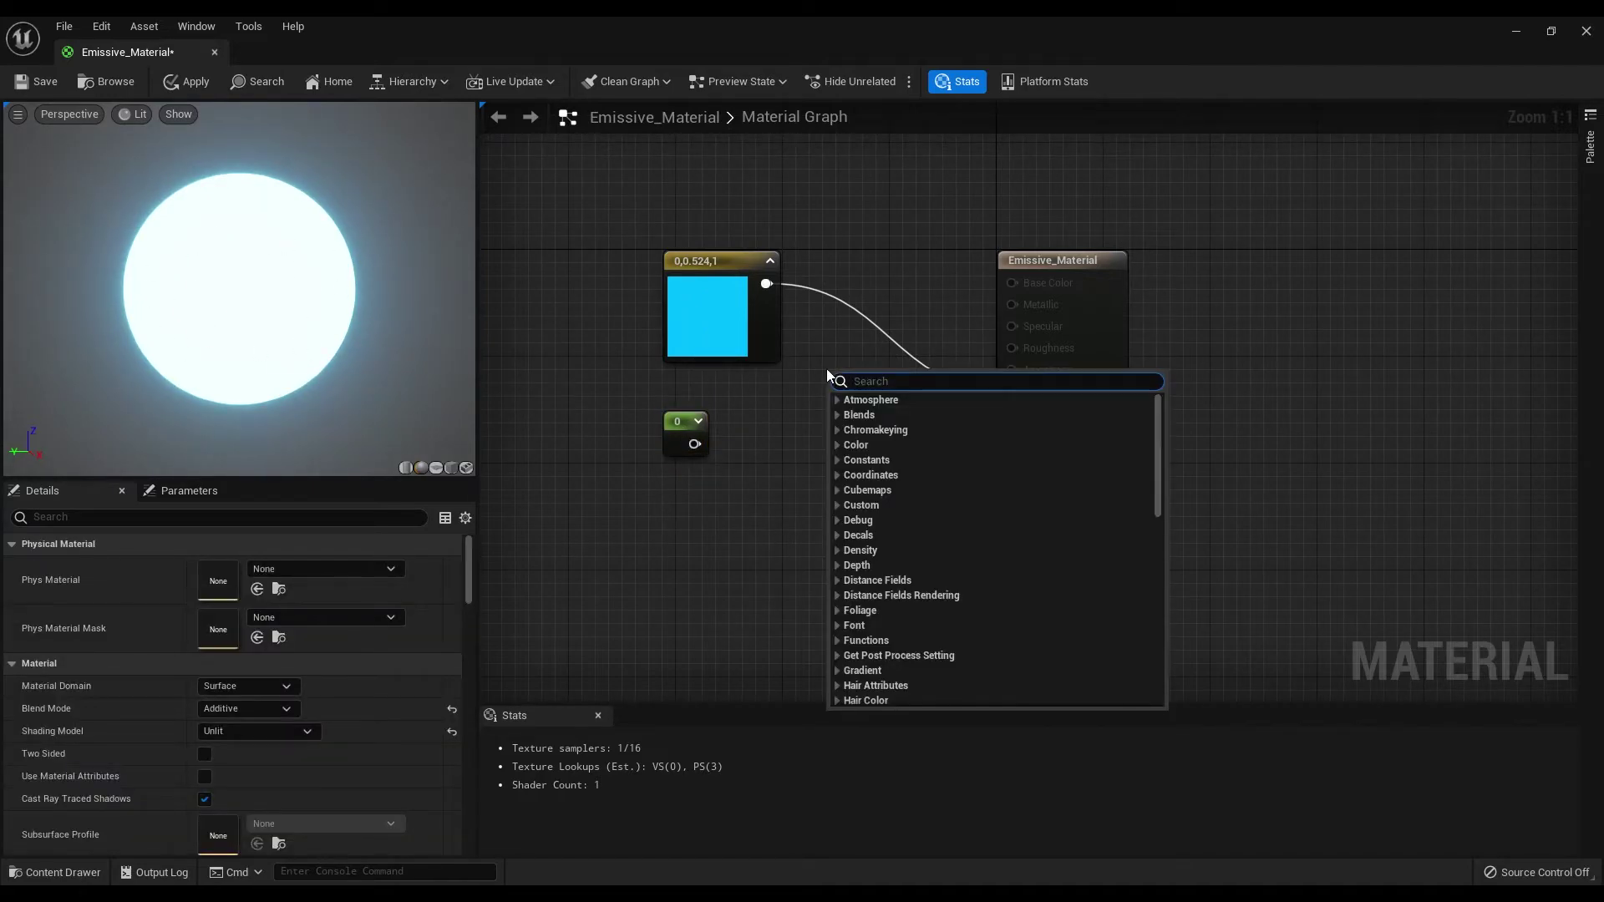
pyautogui.write('multi')
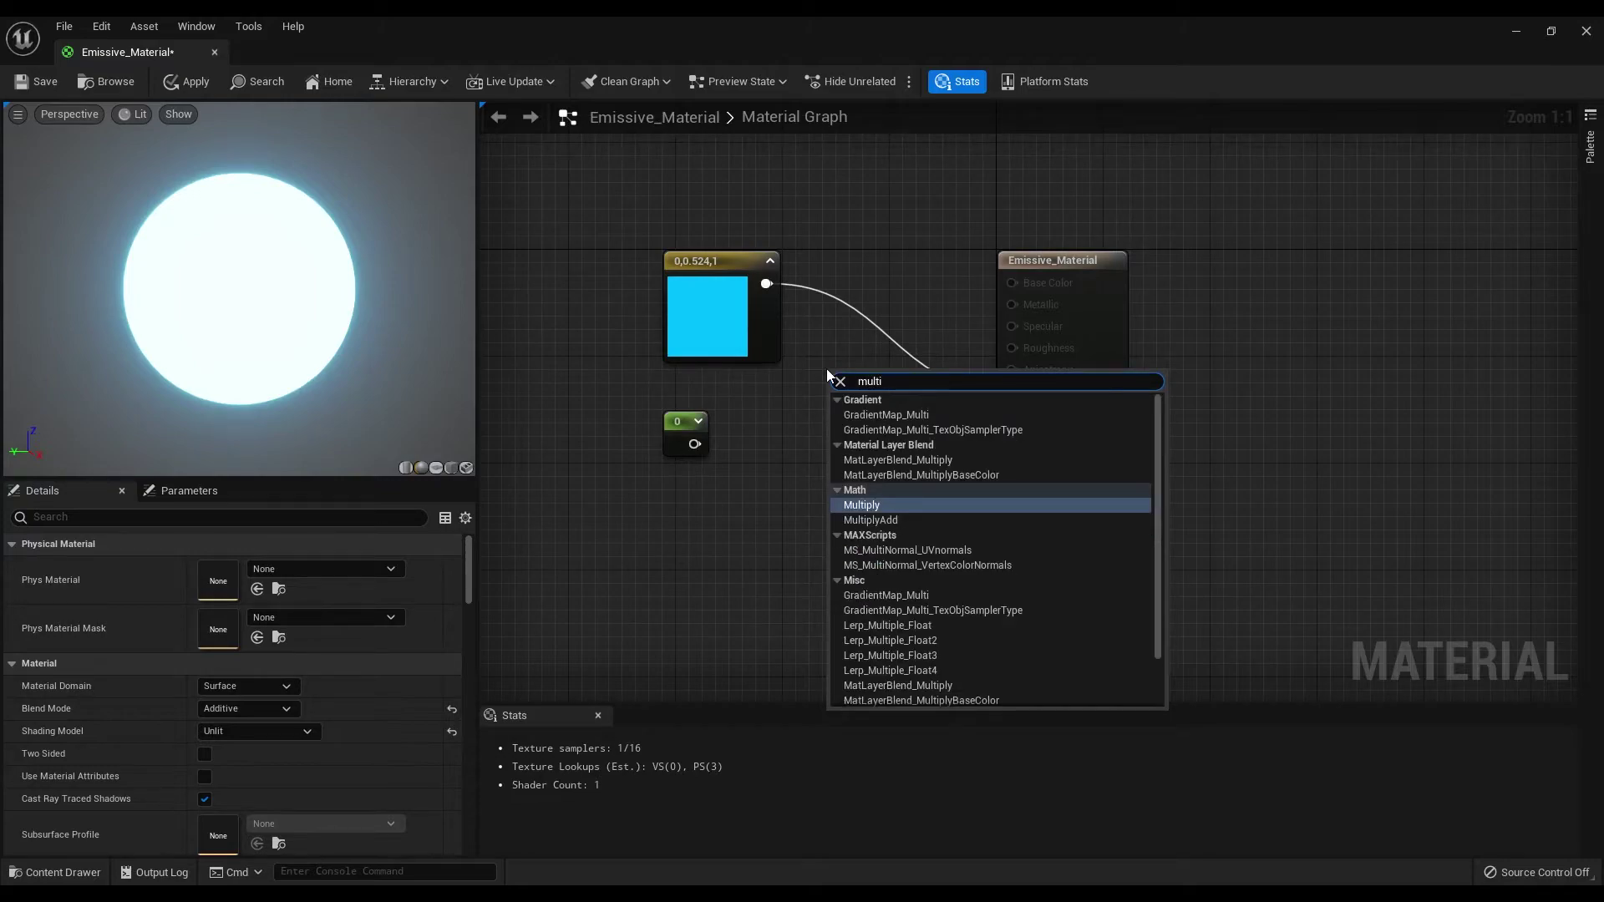
pyautogui.click(865, 506)
# Step: Wire the cyan colour into Multiply A and the constant into B, then save
pyautogui.click(984, 504)
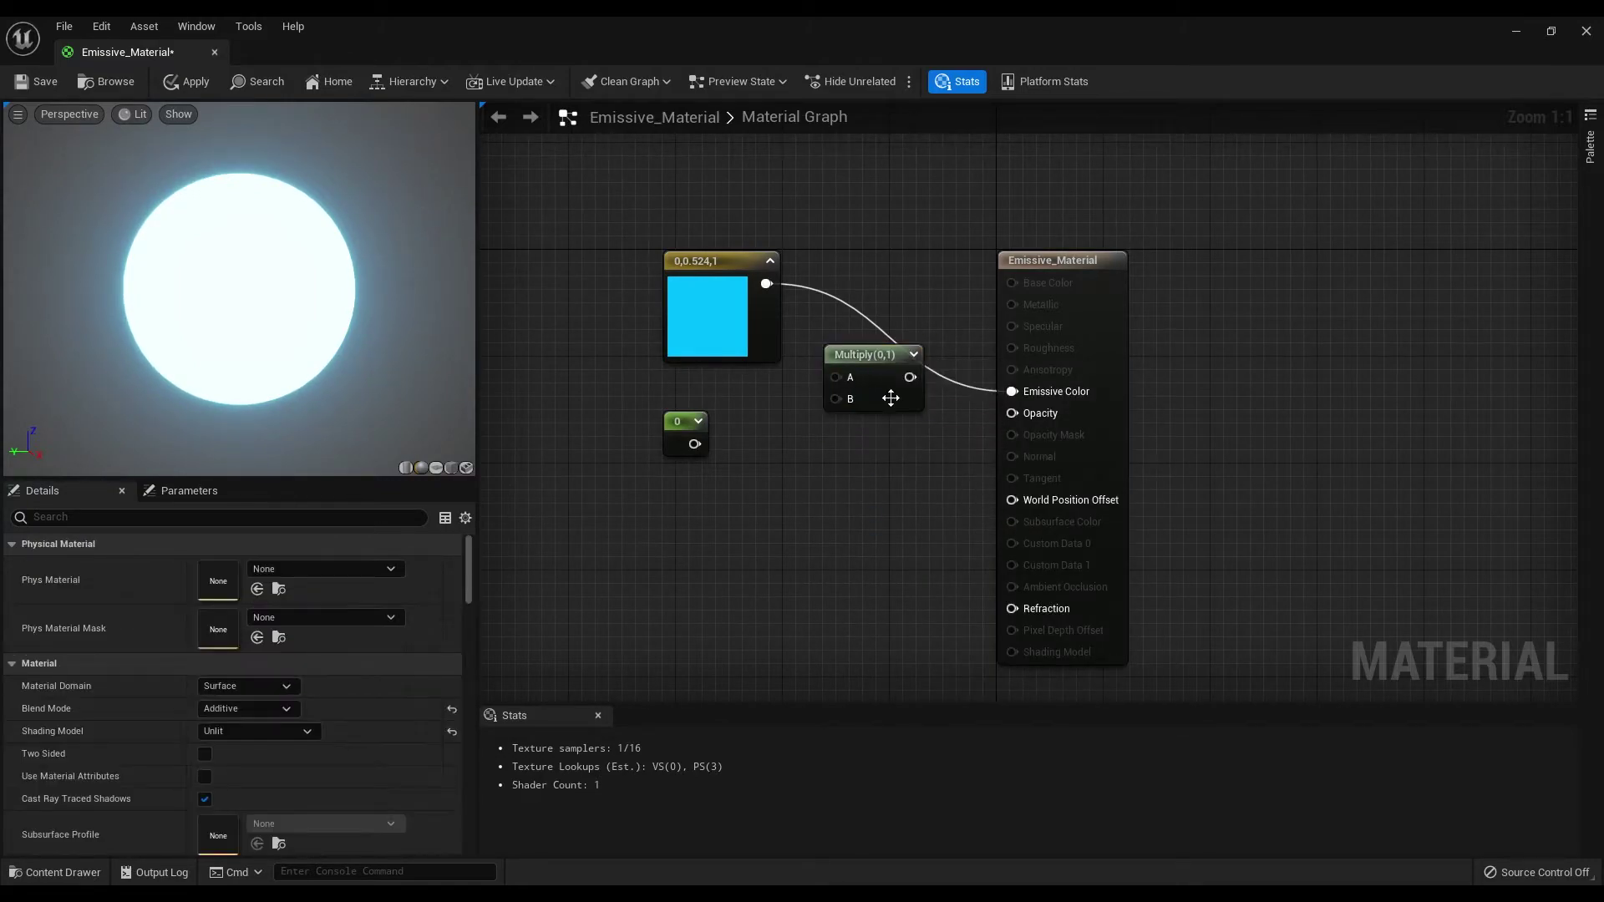
pyautogui.moveTo(766, 283); pyautogui.dragTo(836, 377)
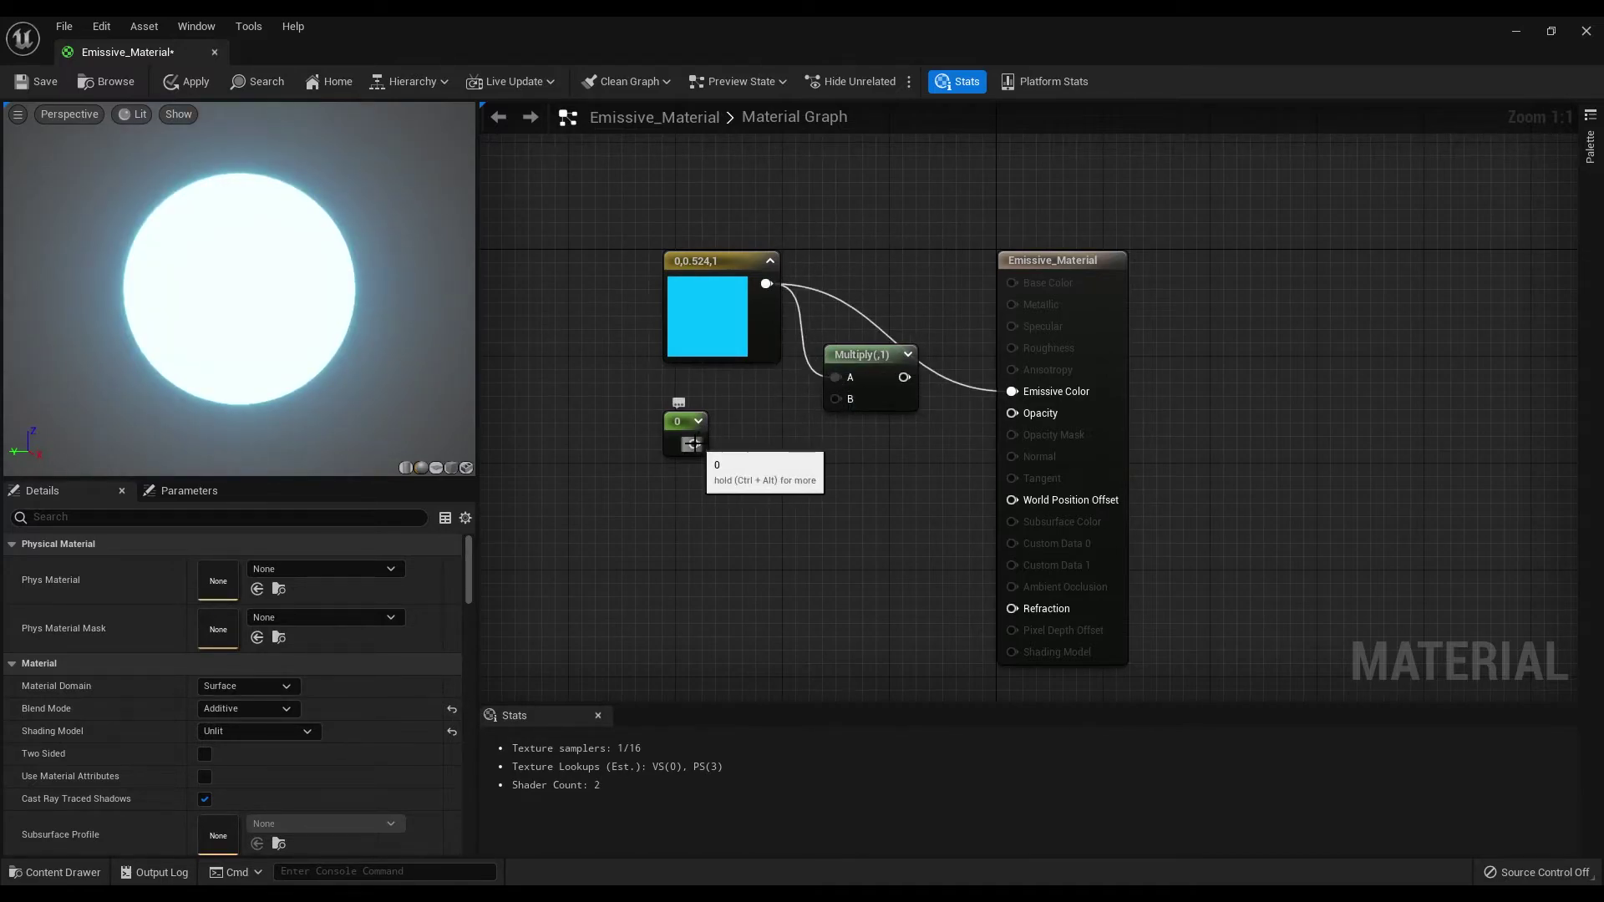
pyautogui.moveTo(694, 444); pyautogui.dragTo(1012, 391)
pyautogui.click(677, 429)
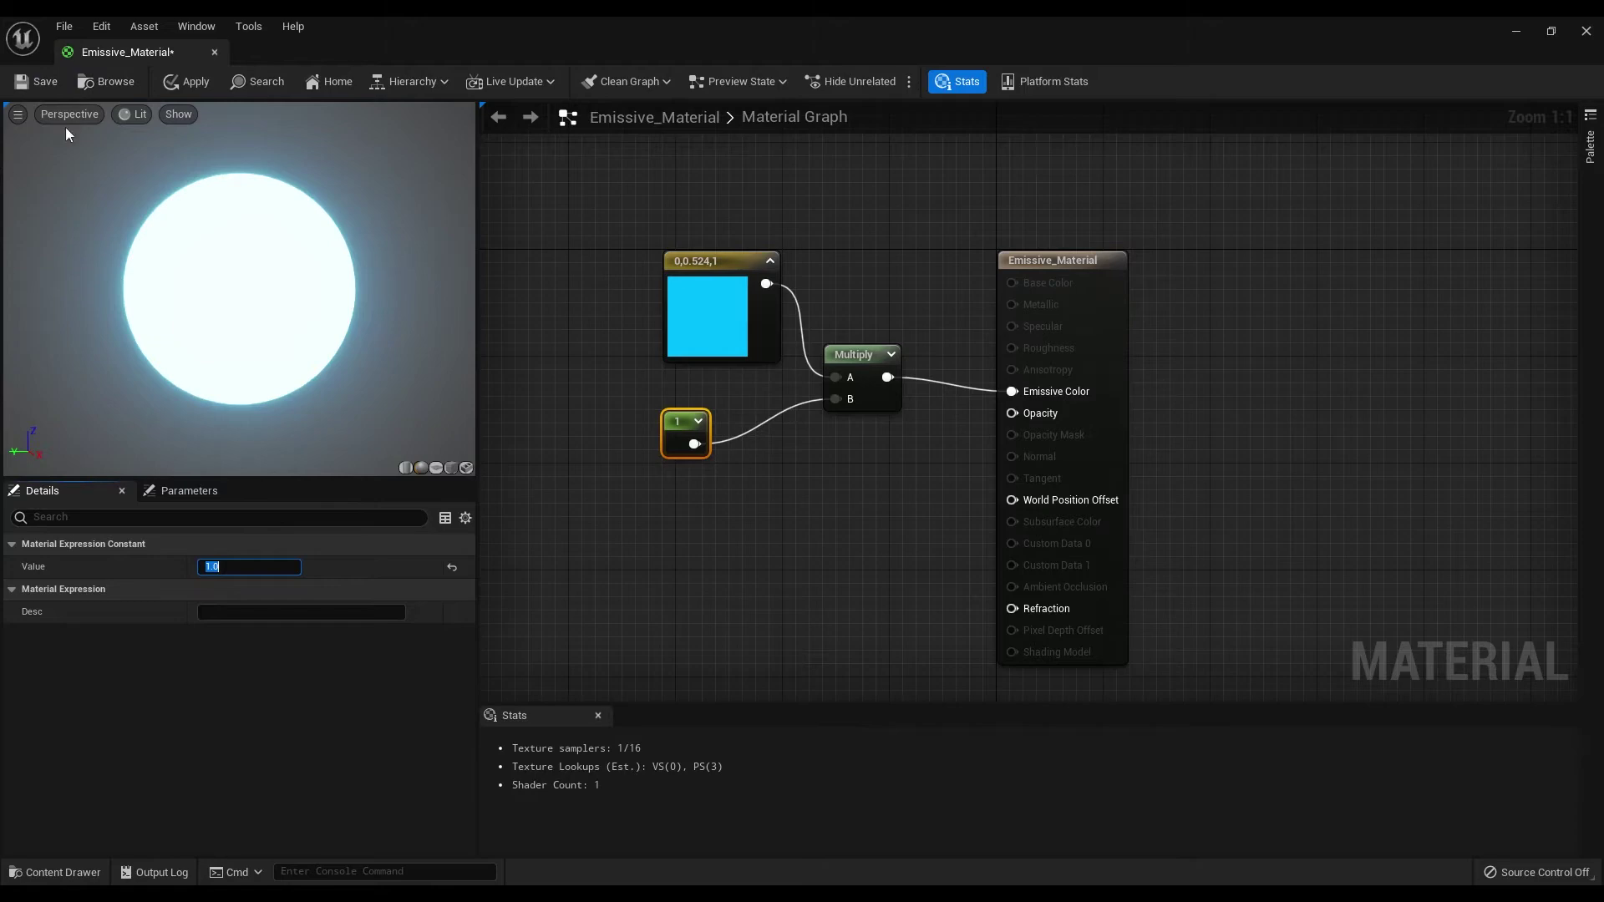
pyautogui.click(35, 81)
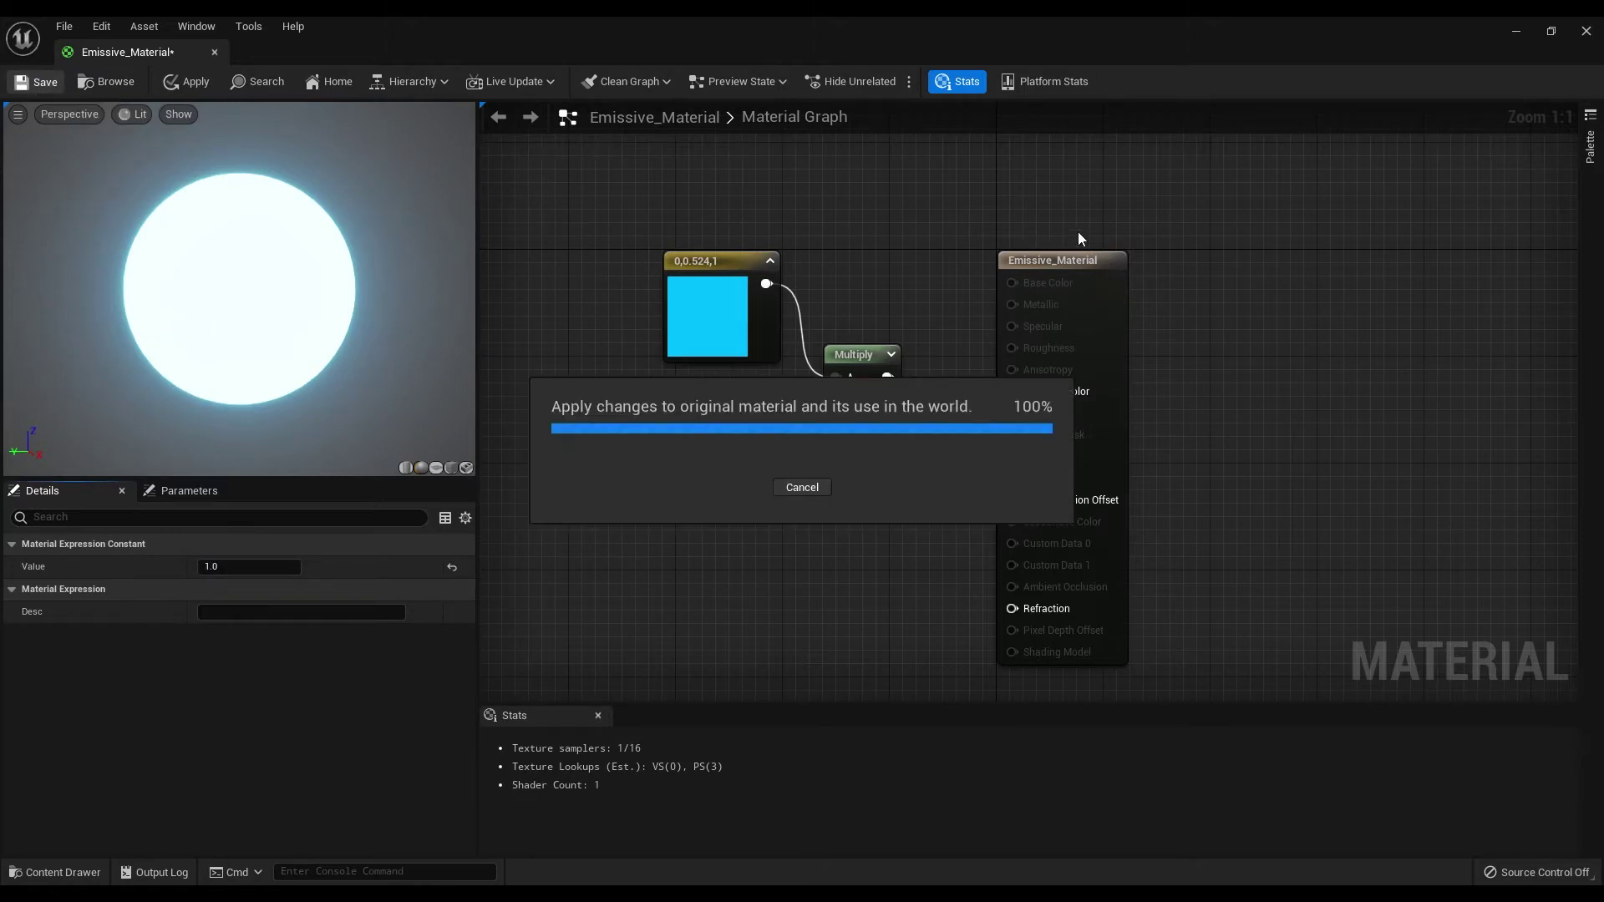
# Step: Shrink the Material Editor window and move it aside to uncover the sphere
pyautogui.doubleClick(758, 20)
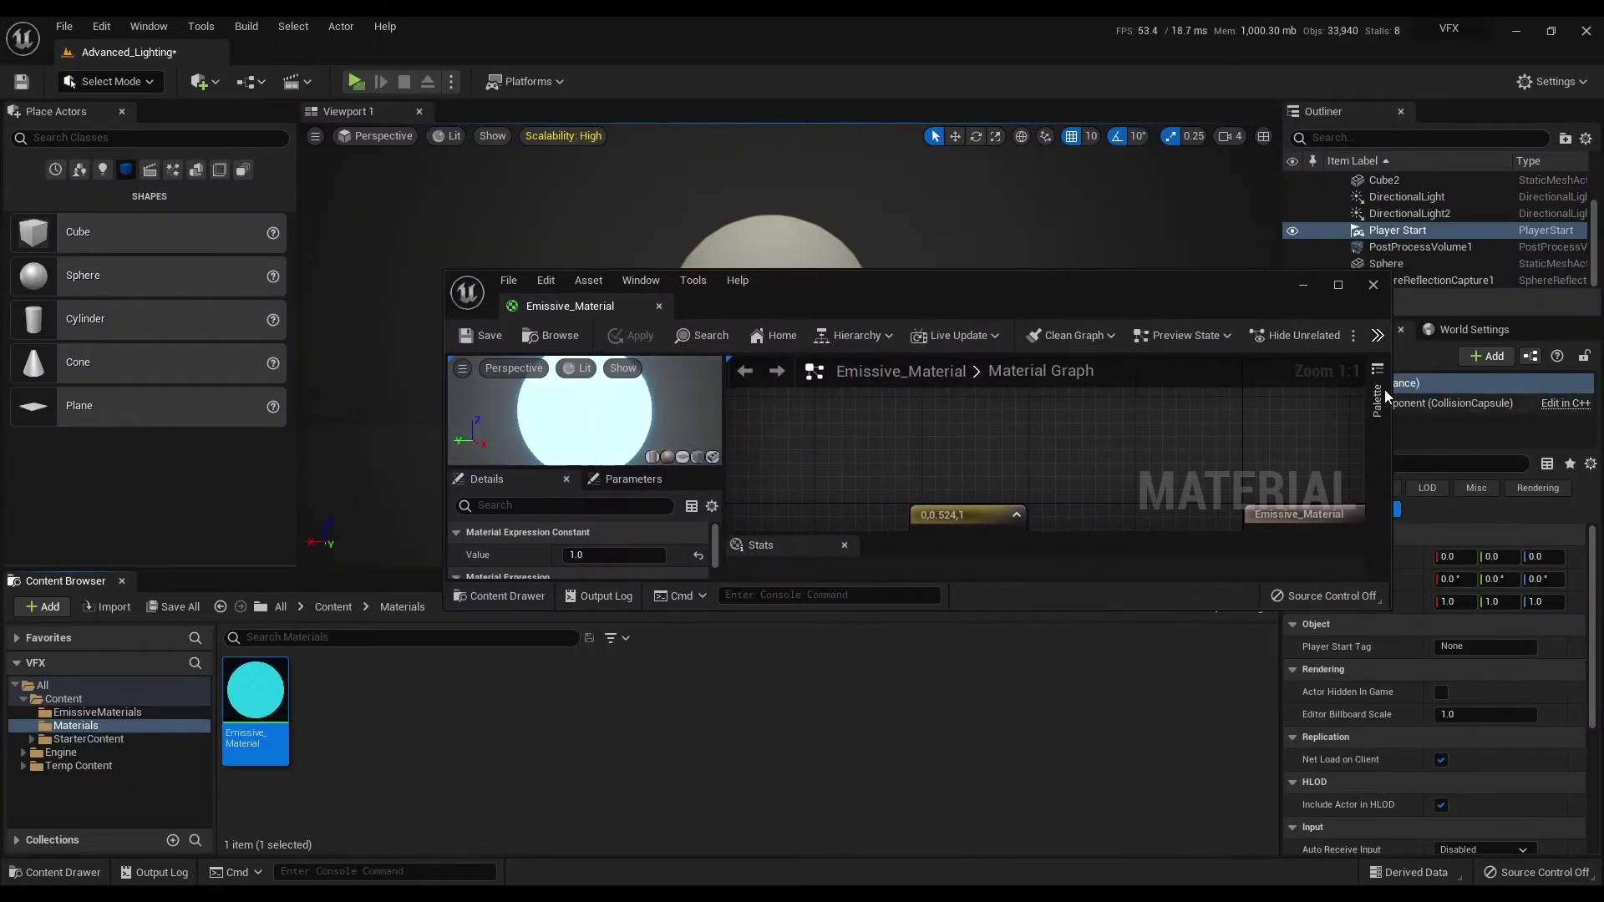
pyautogui.moveTo(1379, 381); pyautogui.dragTo(784, 380)
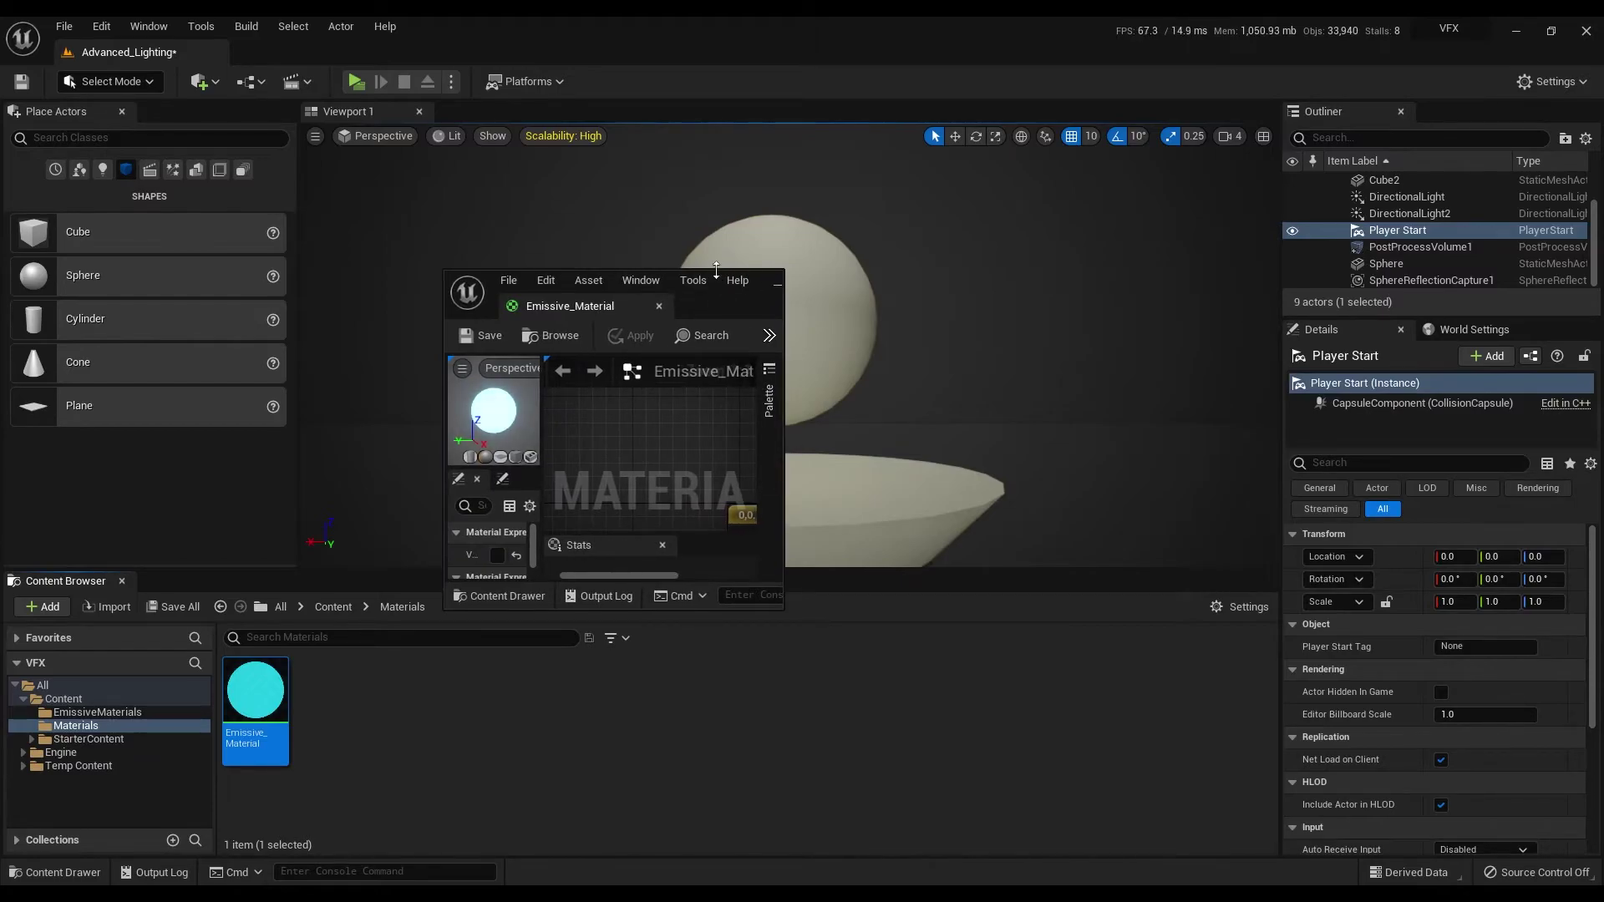
pyautogui.moveTo(716, 269); pyautogui.dragTo(716, 158)
pyautogui.moveTo(784, 217); pyautogui.dragTo(1072, 217)
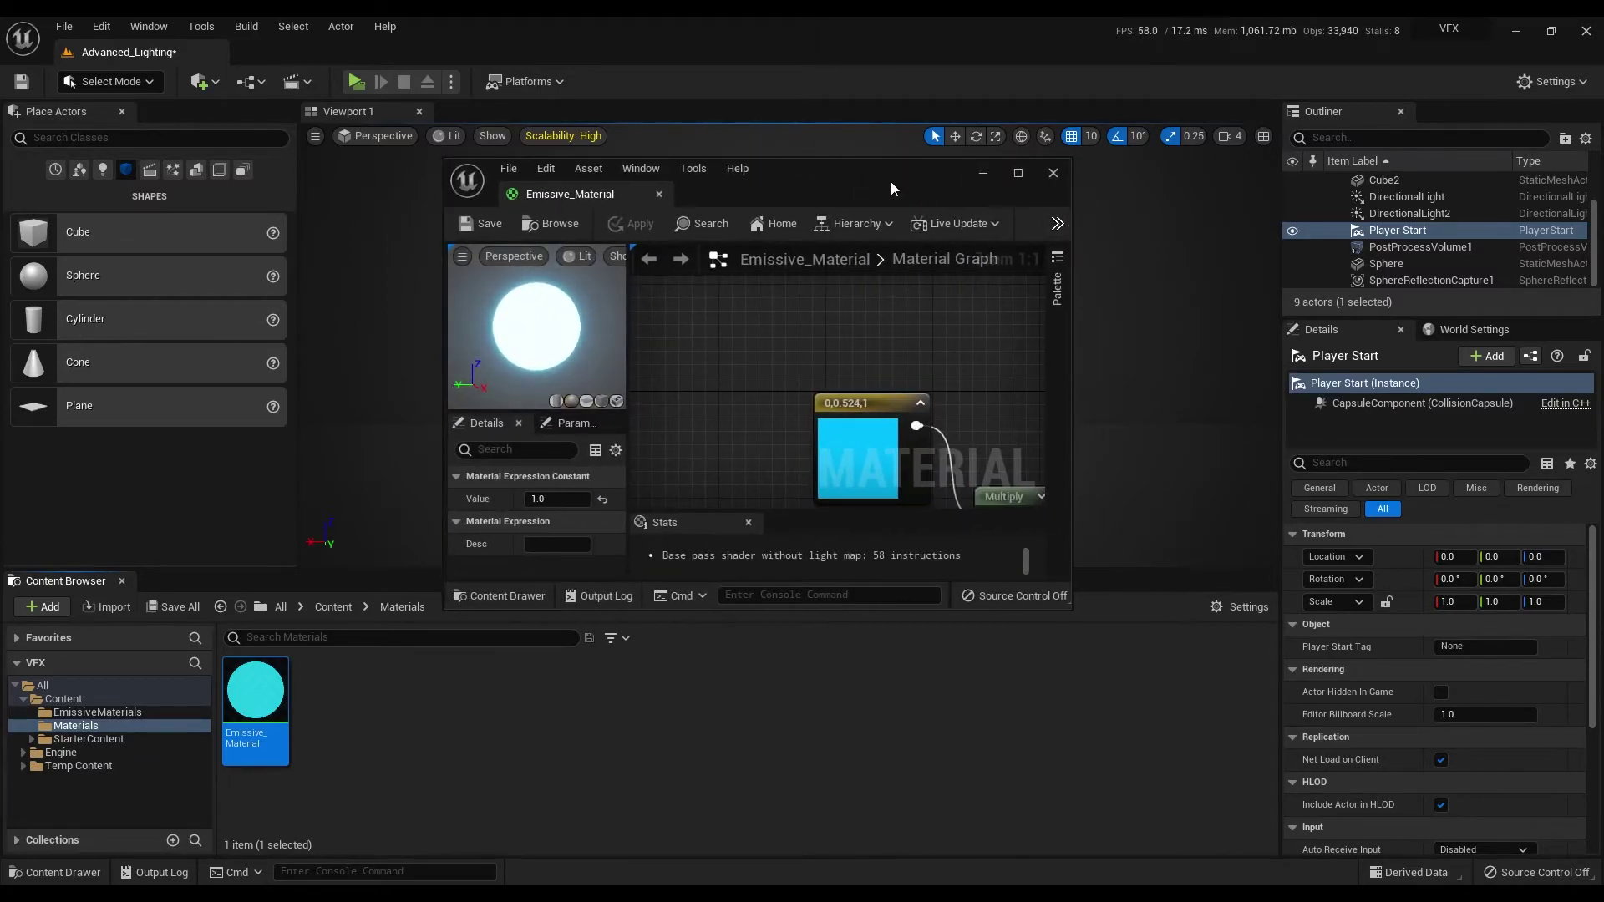
pyautogui.moveTo(891, 182); pyautogui.dragTo(1404, 188)
# Step: Drag Emissive_Material onto the sphere in the level viewport
pyautogui.moveTo(238, 677); pyautogui.dragTo(827, 334)
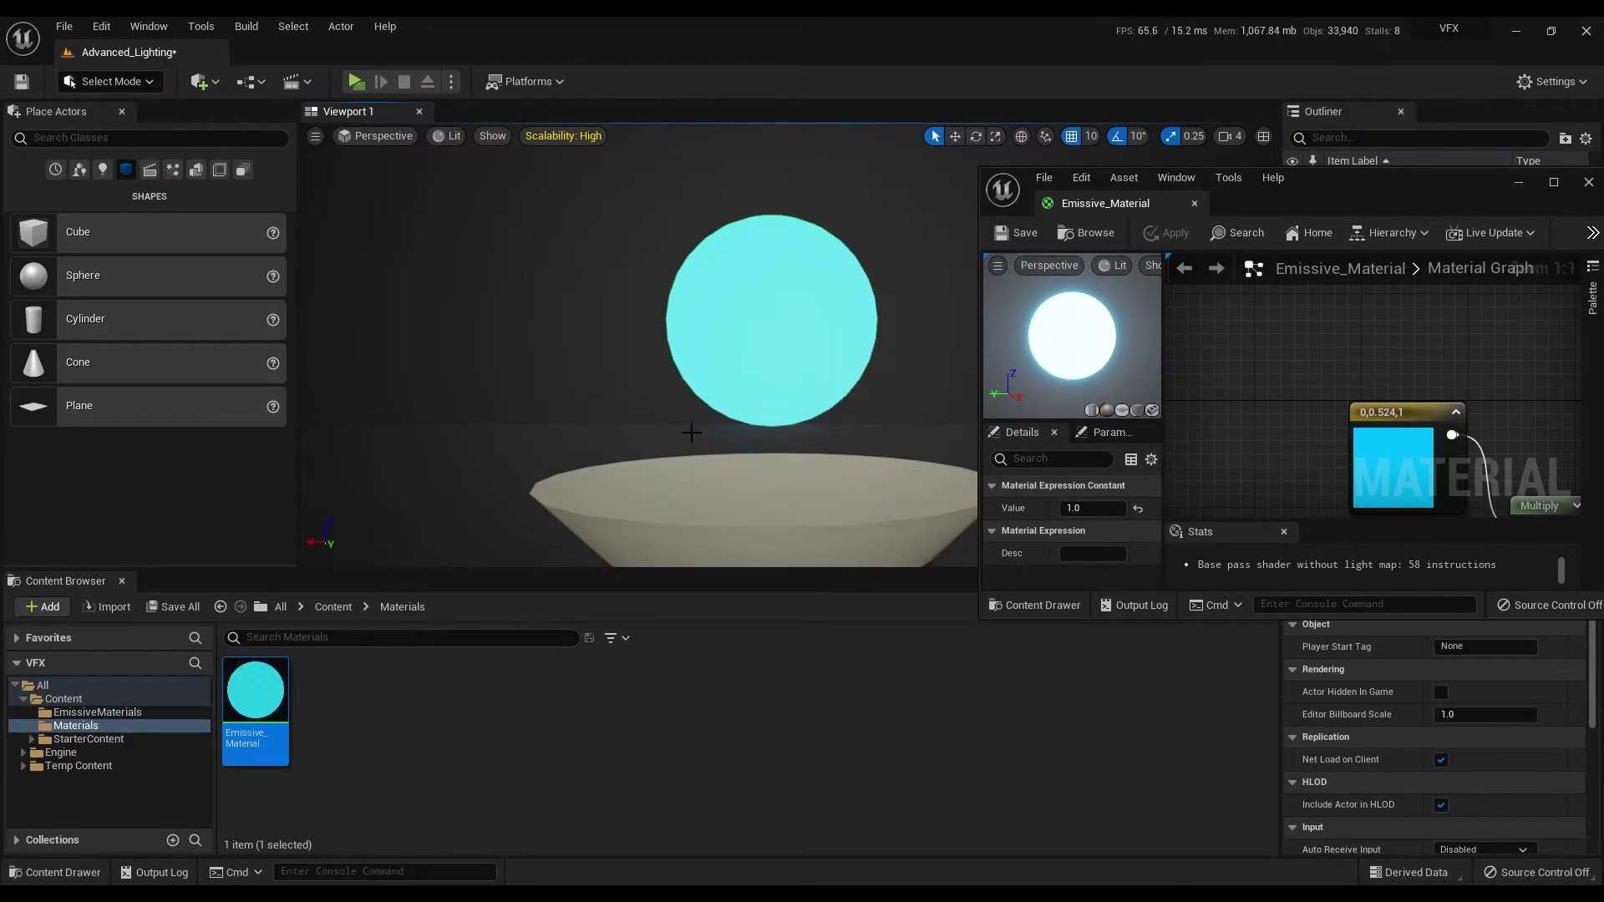
pyautogui.moveTo(1322, 225); pyautogui.dragTo(1238, 219)
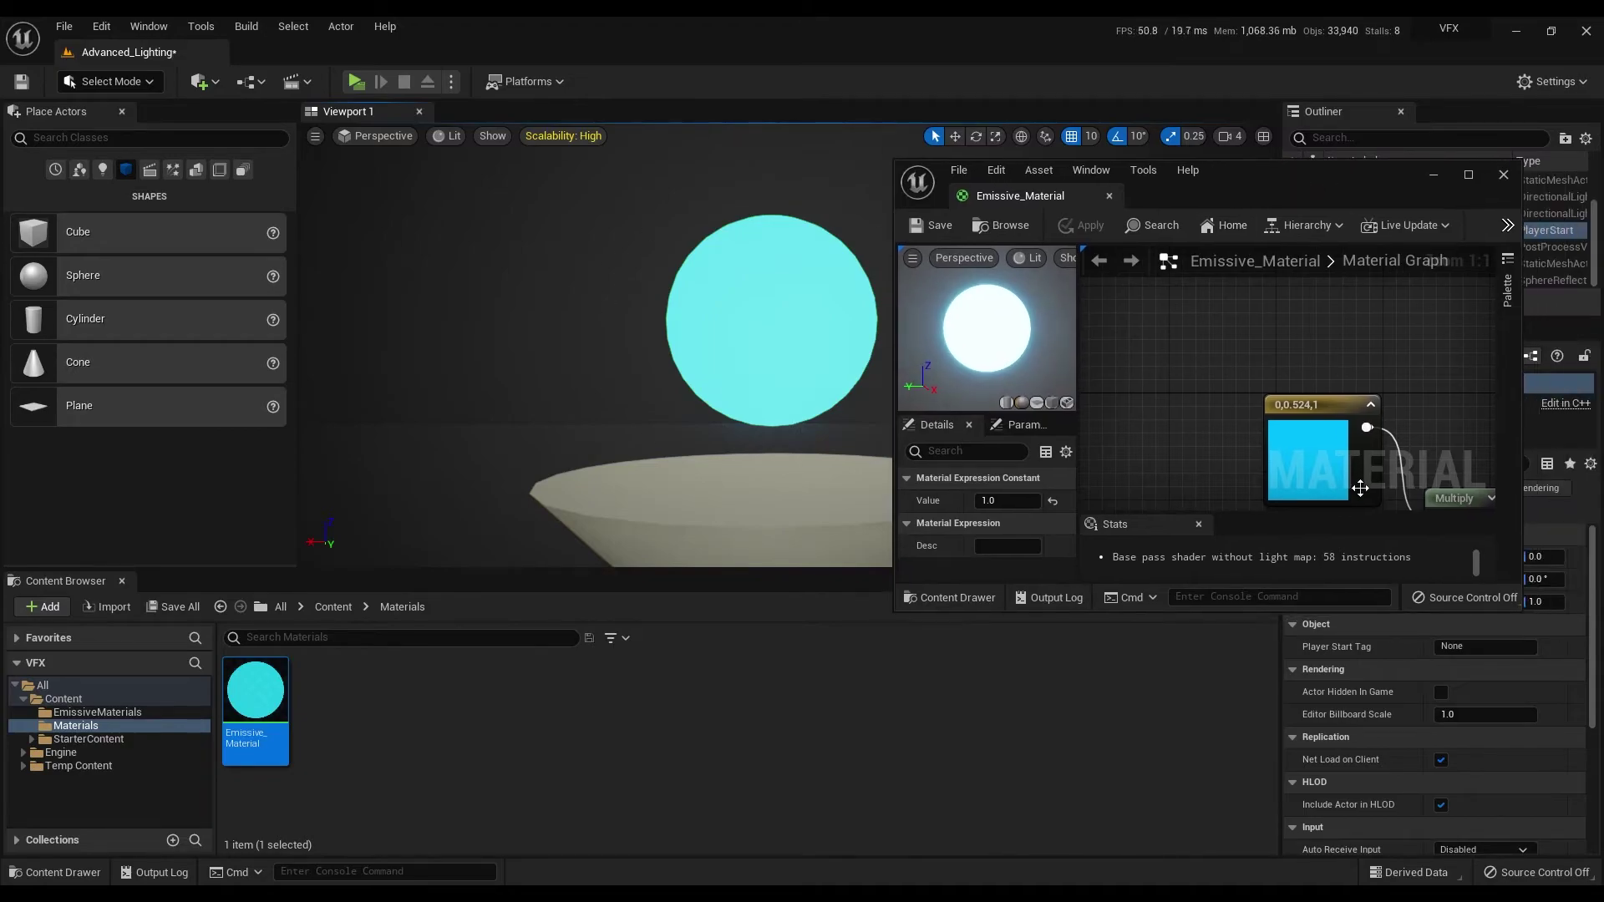
pyautogui.scroll(-1, 1220, 418)
pyautogui.moveTo(1211, 427); pyautogui.dragTo(1233, 376, button='right')
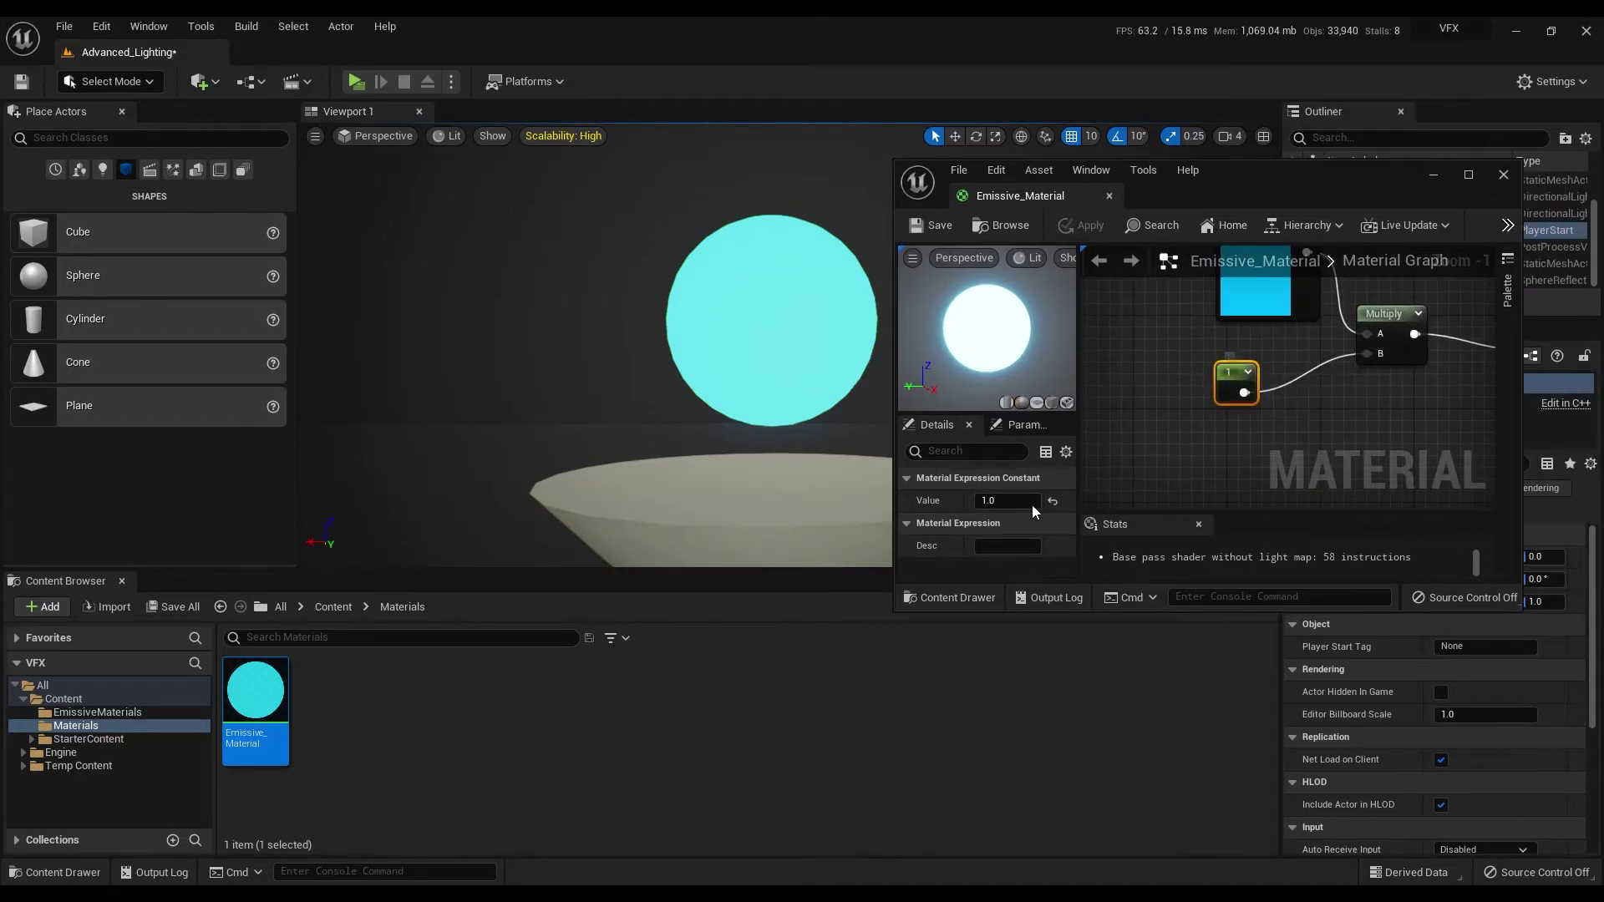
# Step: Set the Constant value to 10 and save the material
pyautogui.click(1031, 503)
pyautogui.write('10')
pyautogui.press('Return')
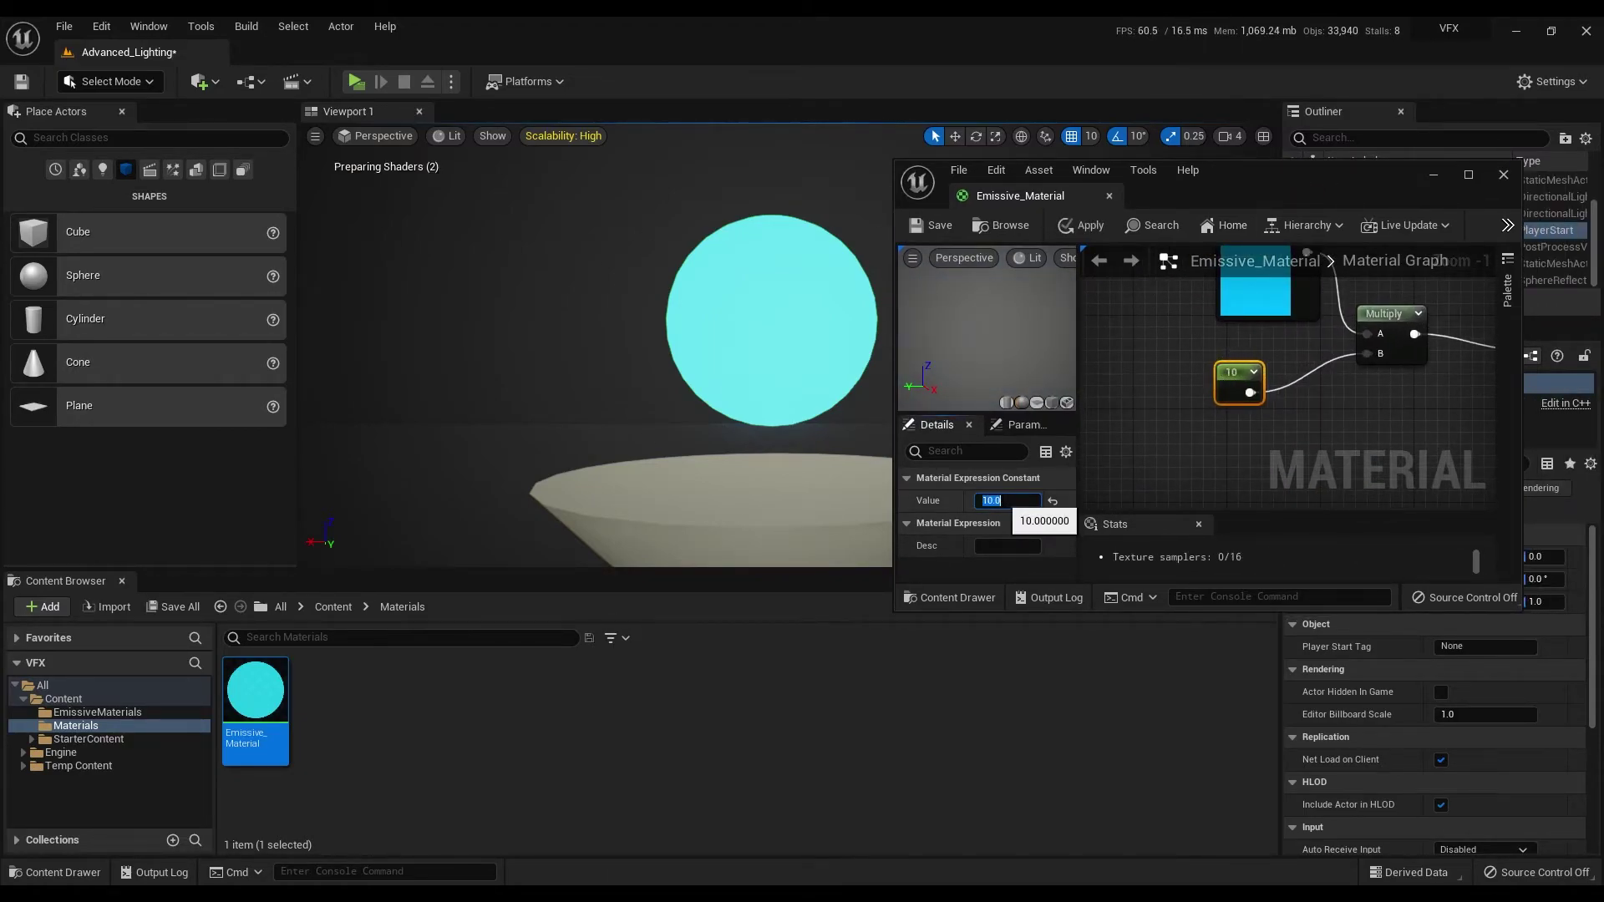
pyautogui.click(922, 233)
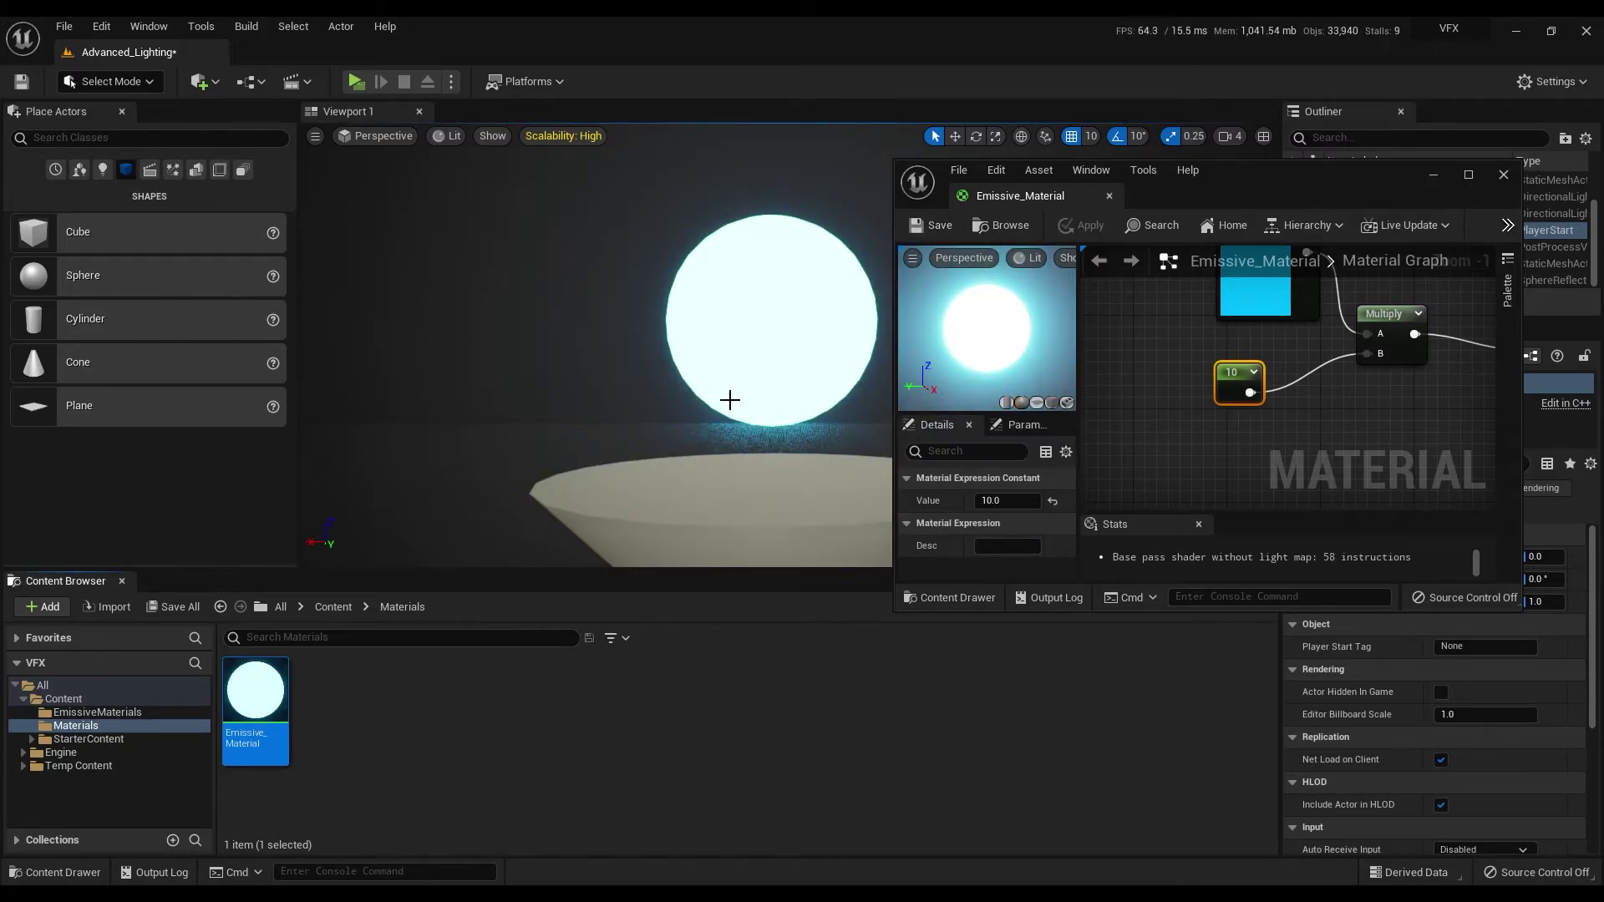
# Step: Raise the Constant to 100, save, and minimize the Material Editor
pyautogui.moveTo(1236, 172); pyautogui.dragTo(1384, 139)
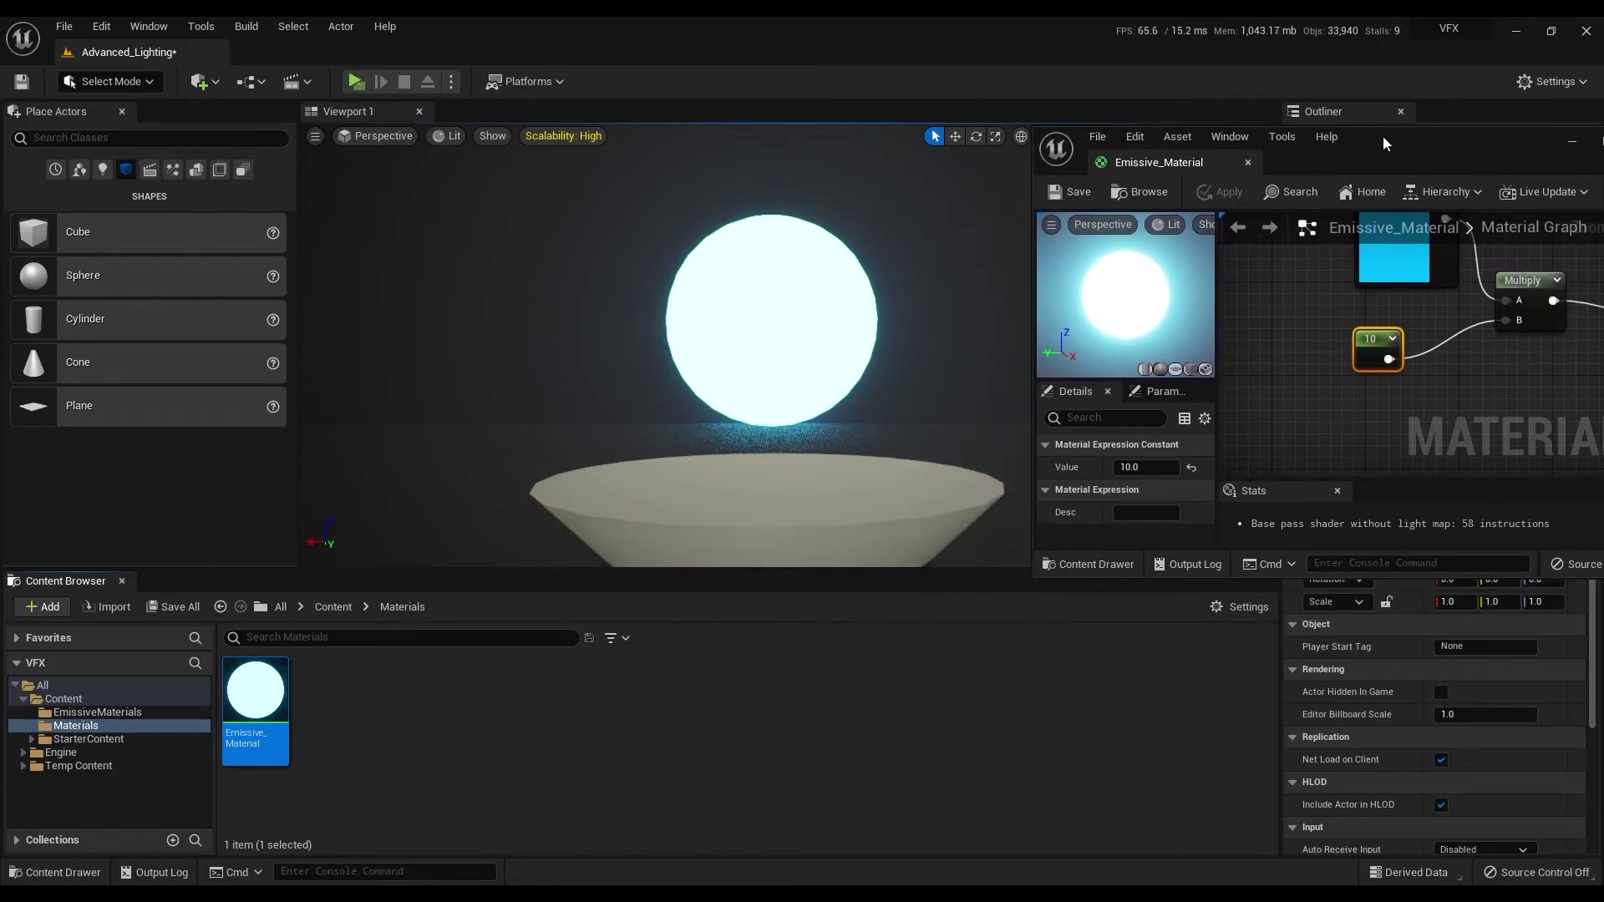
pyautogui.moveTo(1504, 138); pyautogui.dragTo(1421, 178)
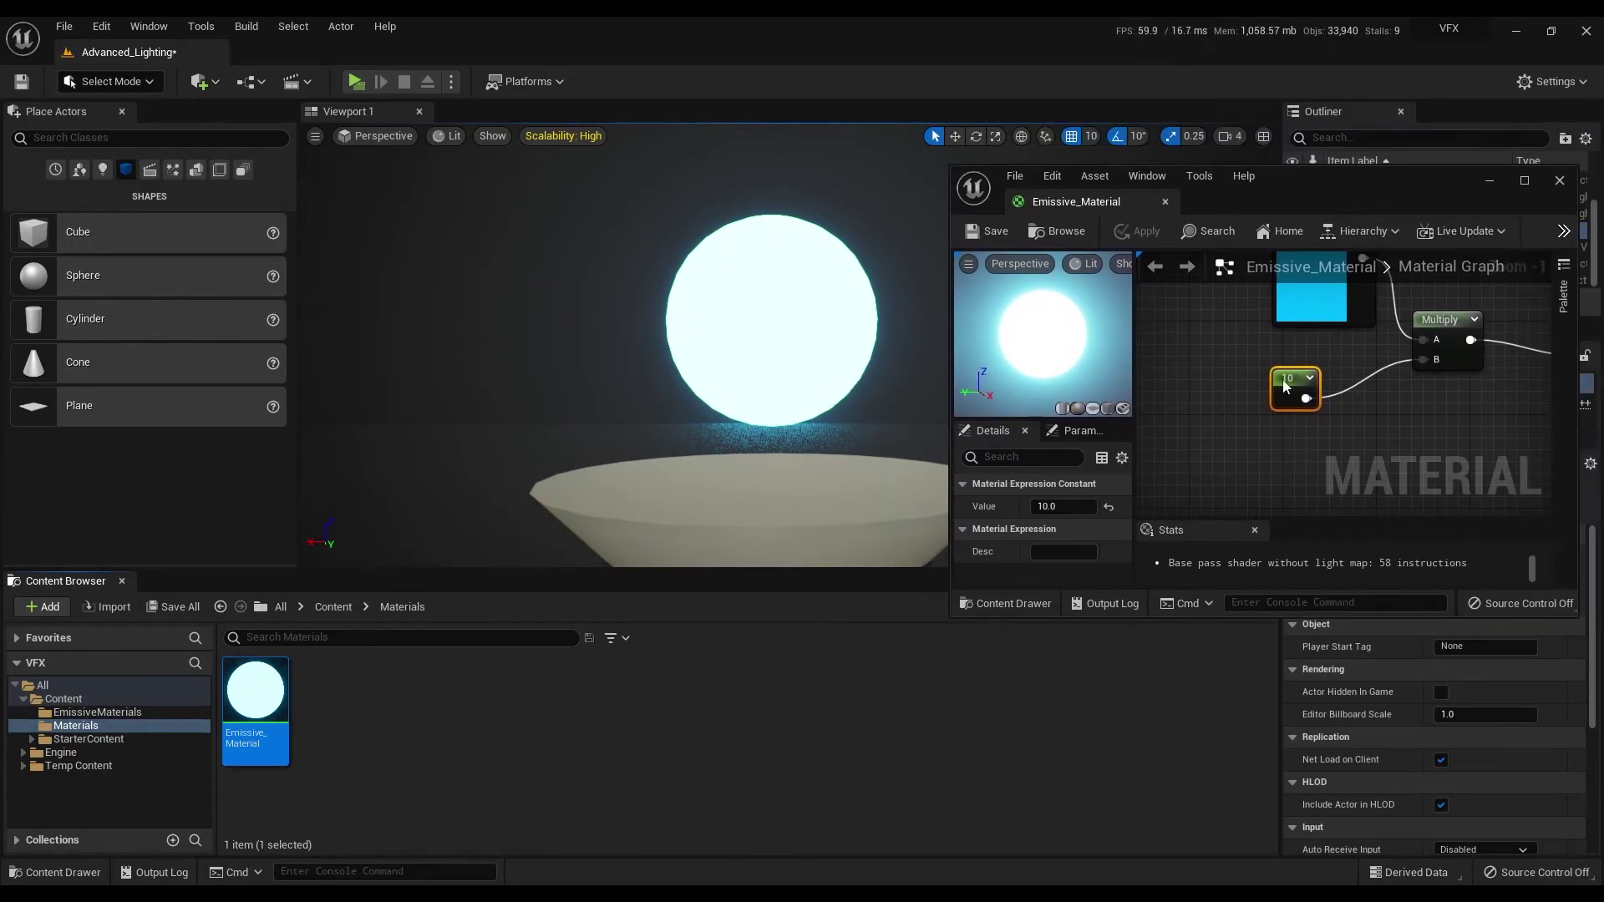
pyautogui.click(1067, 504)
pyautogui.write('100')
pyautogui.press('Return')
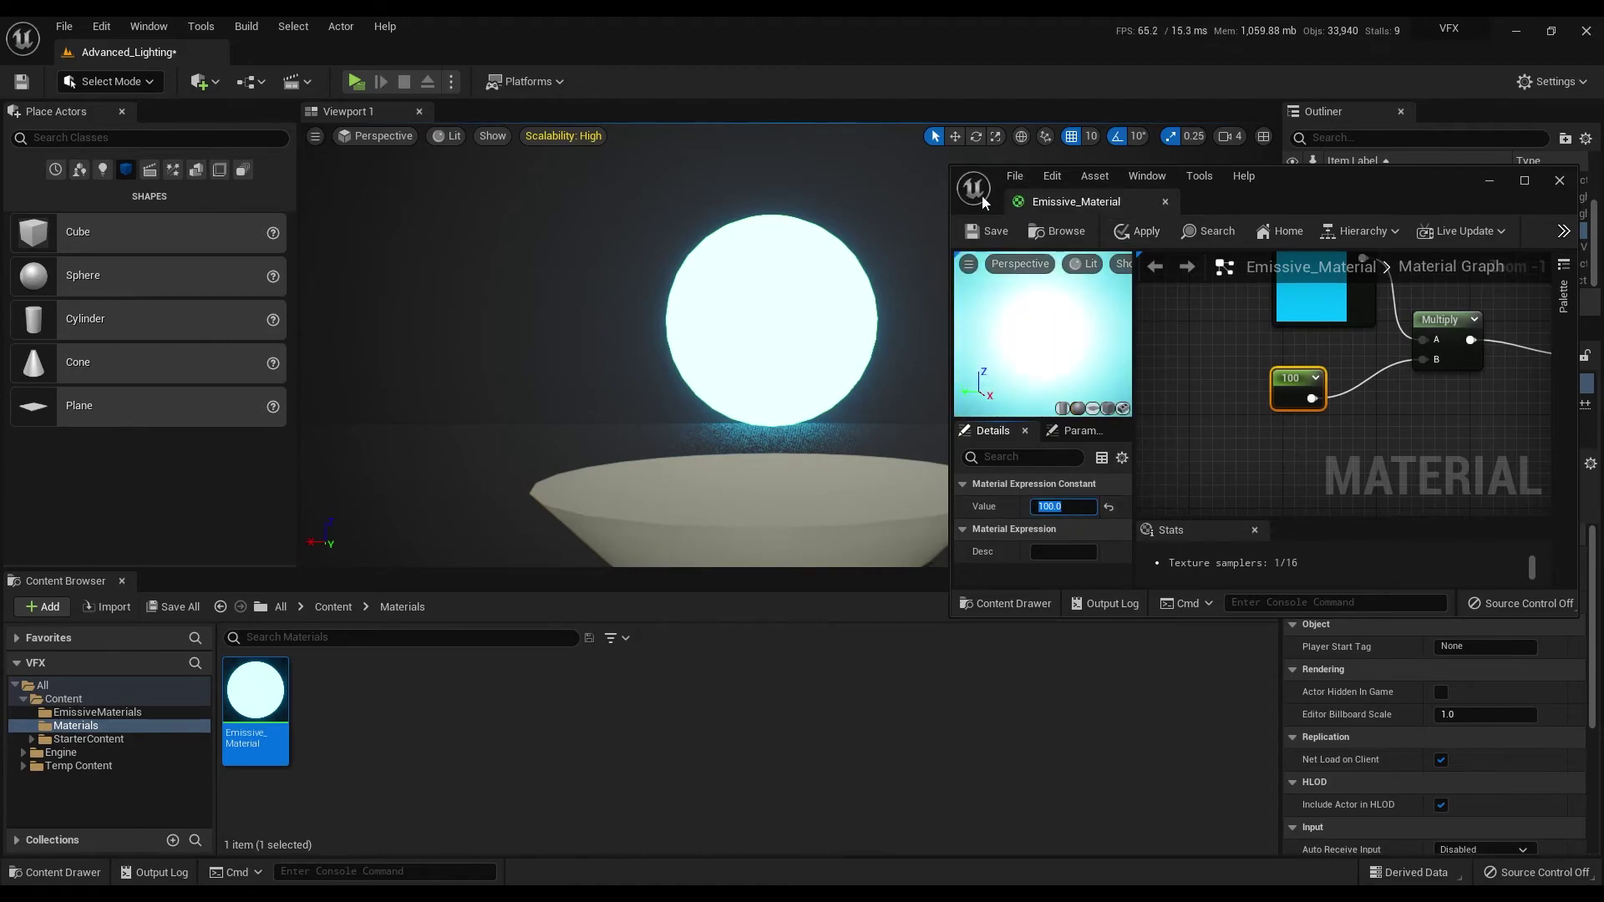
pyautogui.click(995, 233)
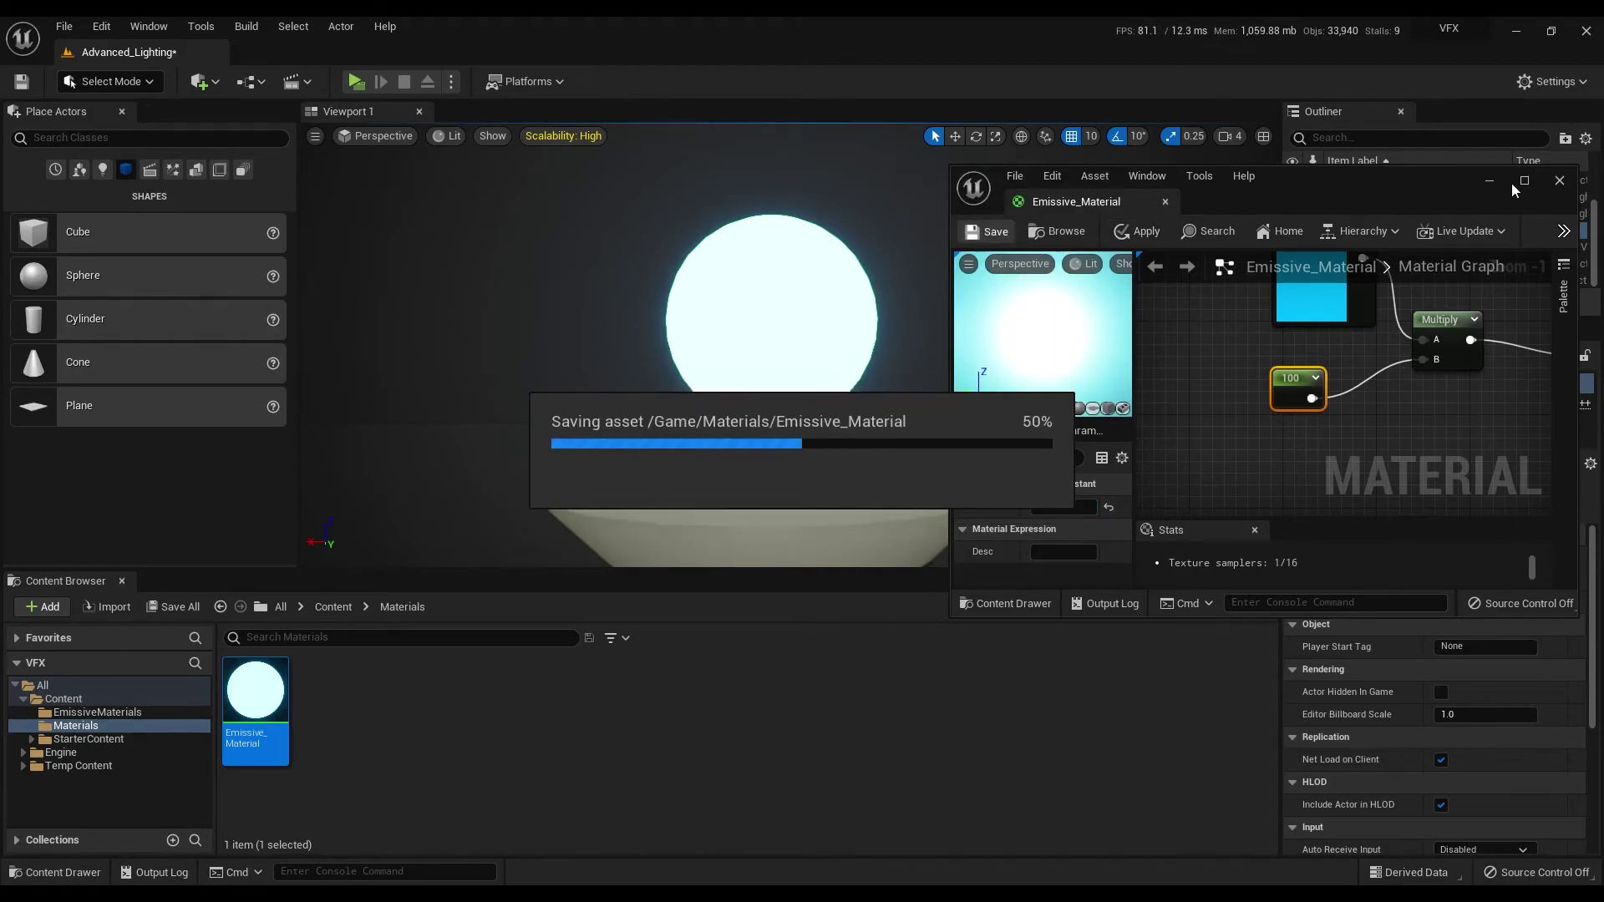
pyautogui.click(1490, 180)
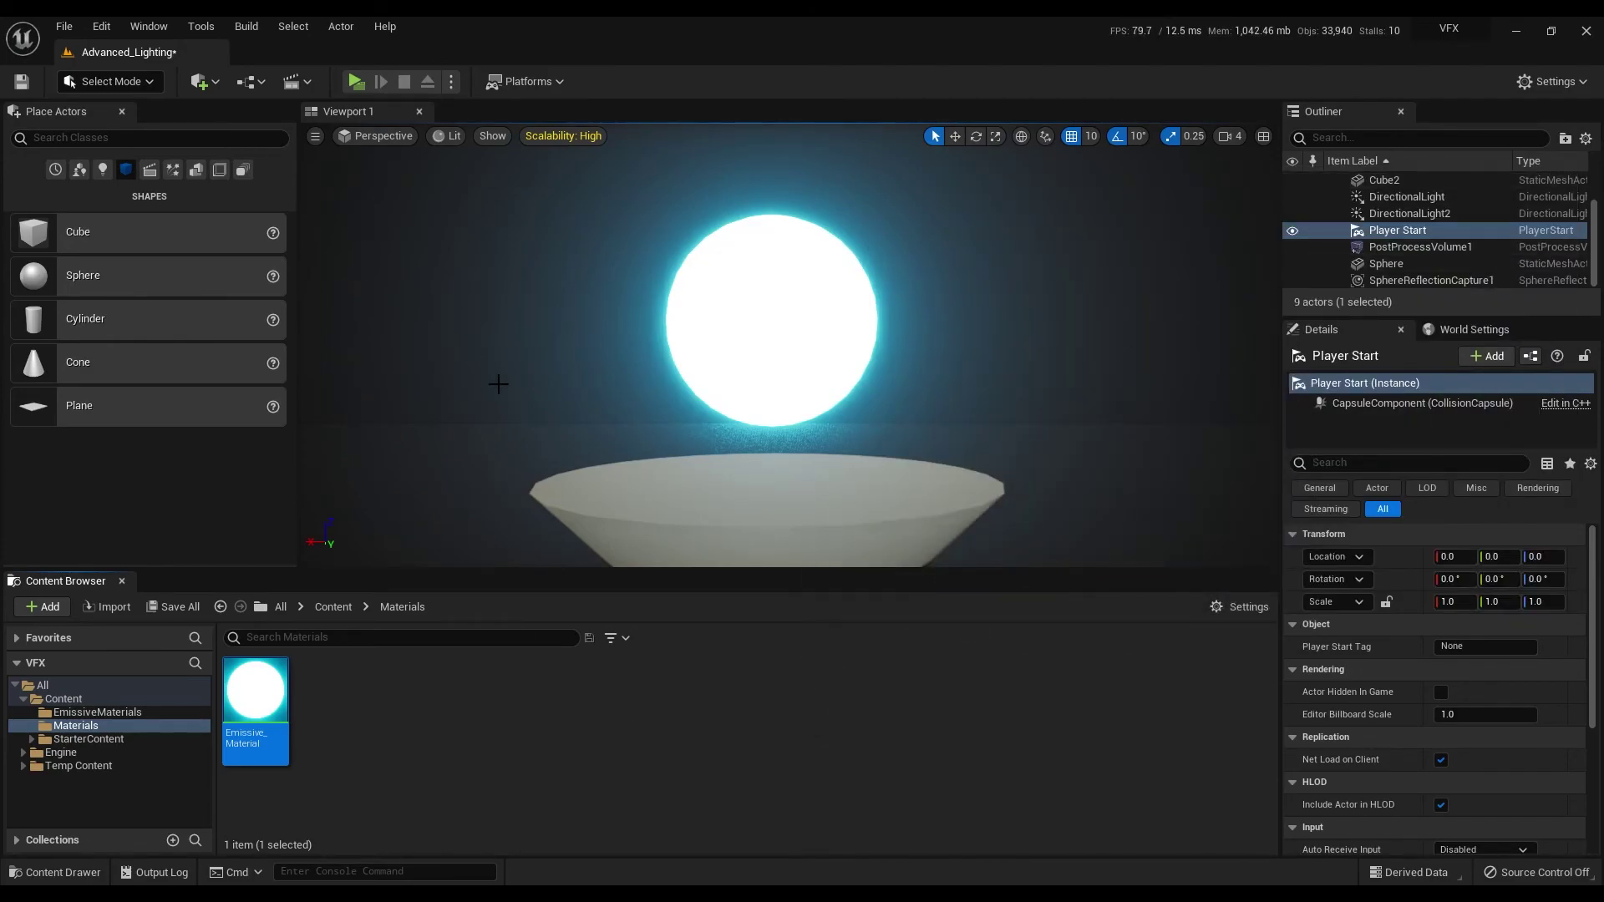
# Step: Reopen Emissive_Material to review its node network, then close the editor
pyautogui.doubleClick(255, 698)
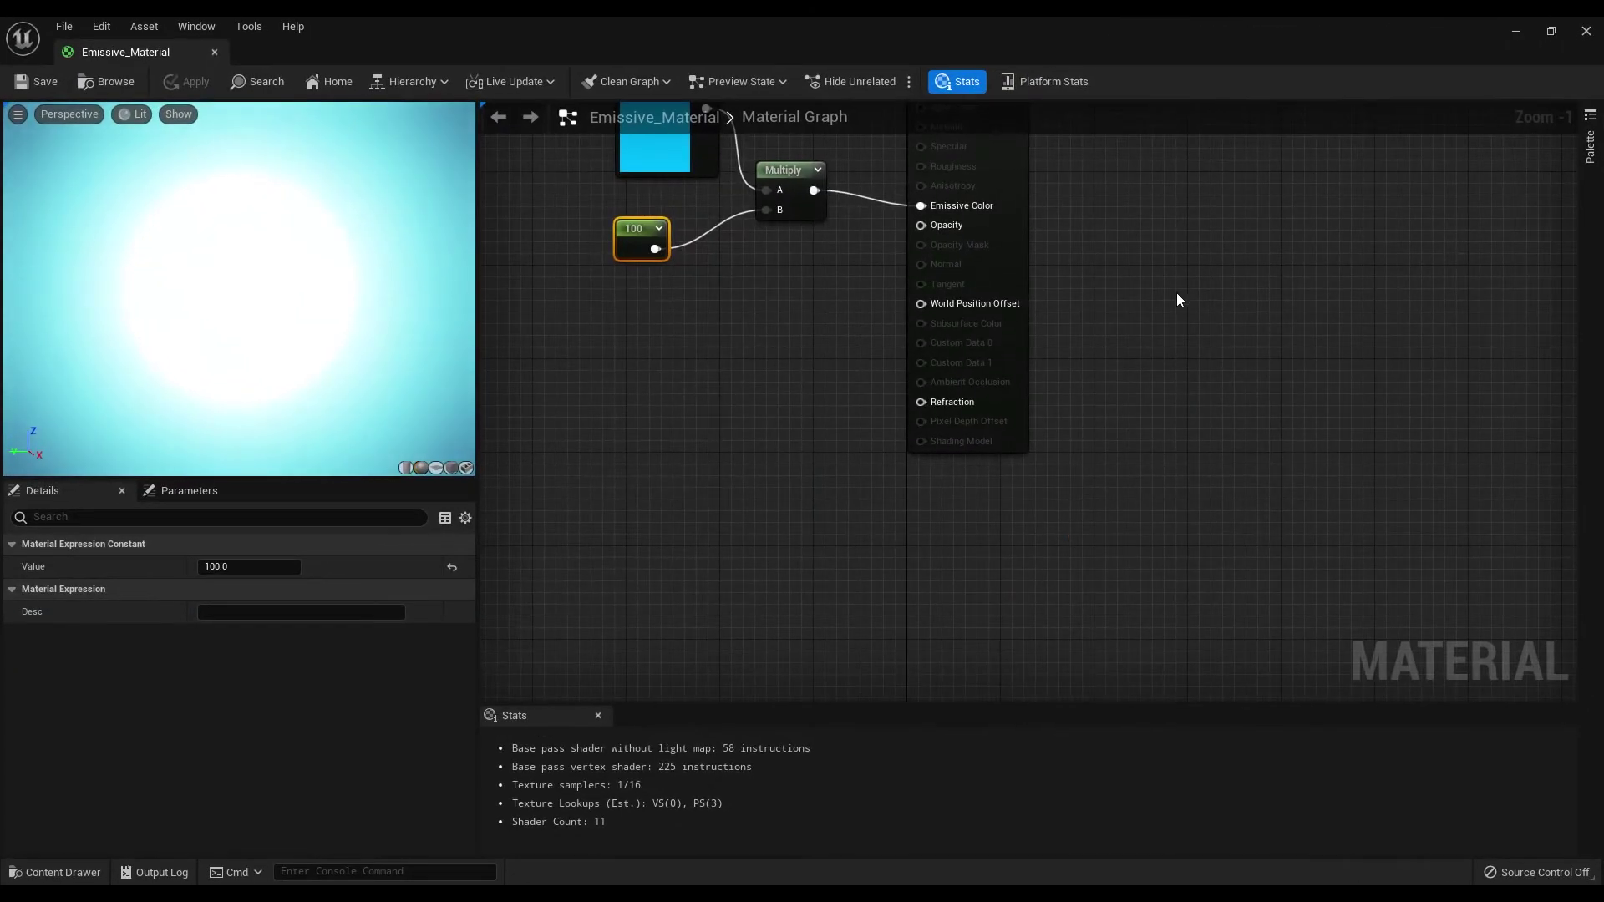
pyautogui.moveTo(842, 580); pyautogui.dragTo(972, 509, button='right')
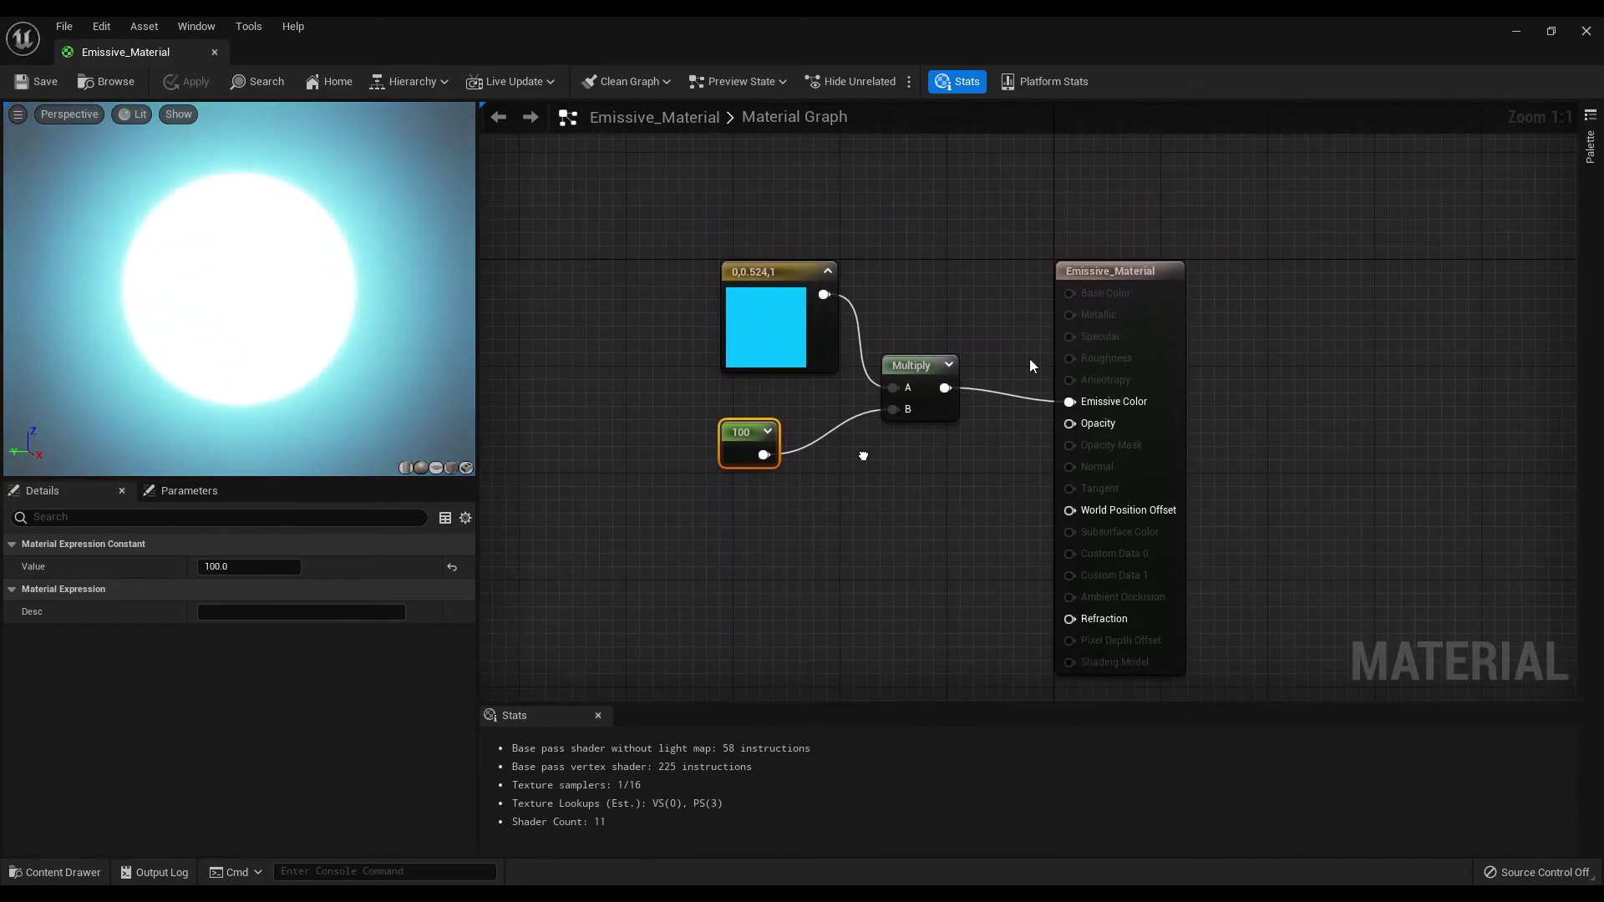
pyautogui.click(1586, 31)
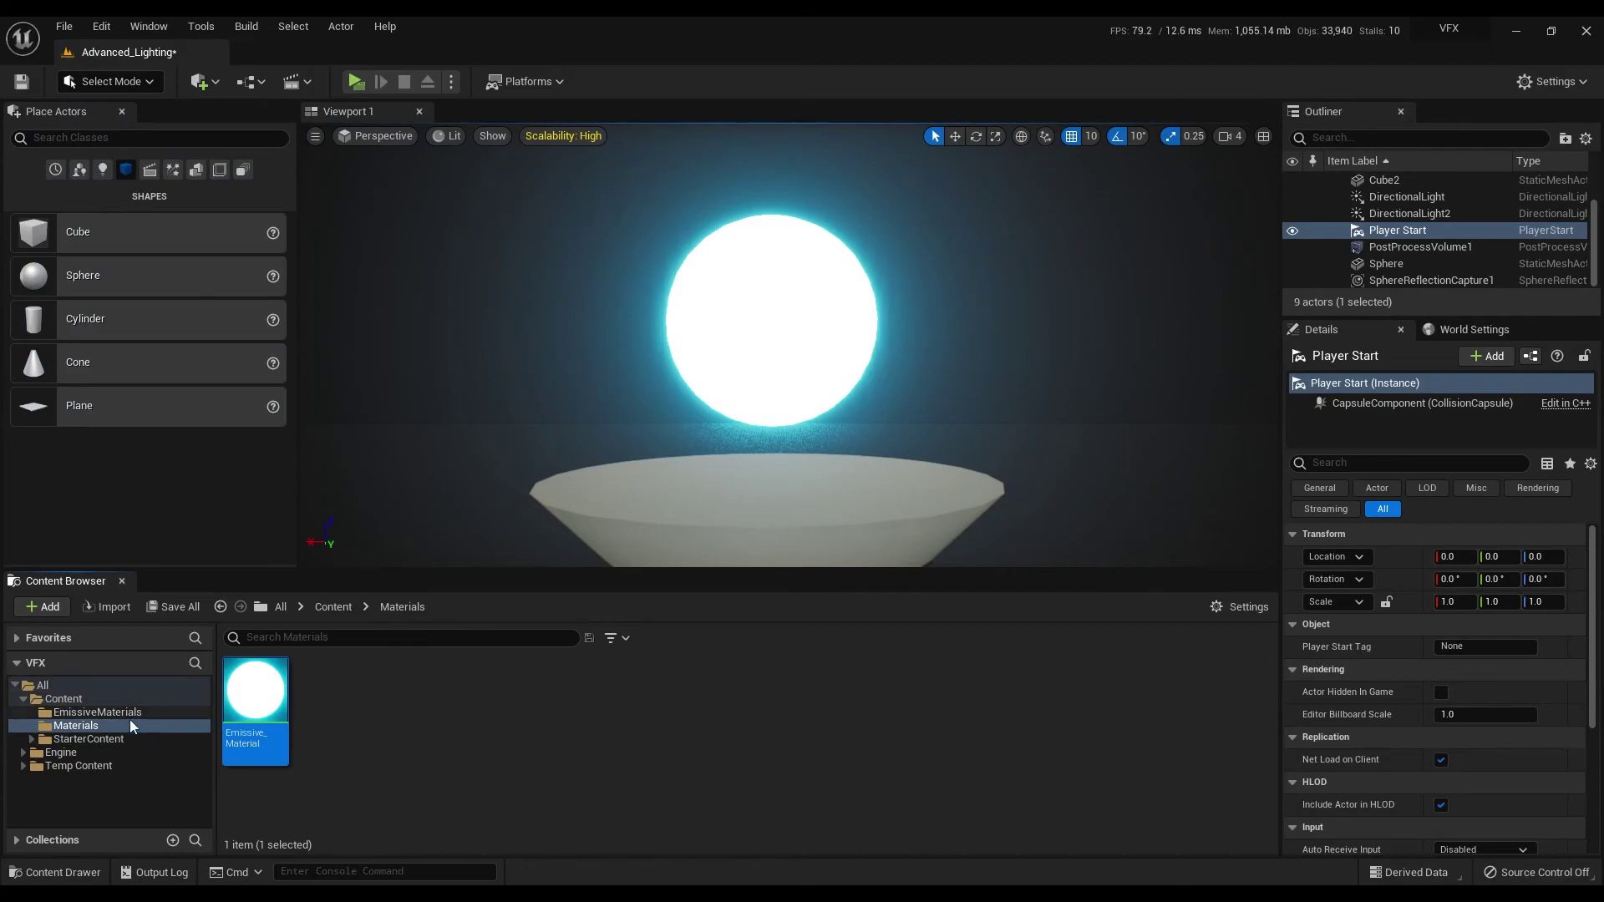
# Step: From the EmissiveMaterials folder, apply Glowing_MAT1, Glowing_MAT2 and Glowing_MAT3 to the sphere in turn
pyautogui.click(124, 711)
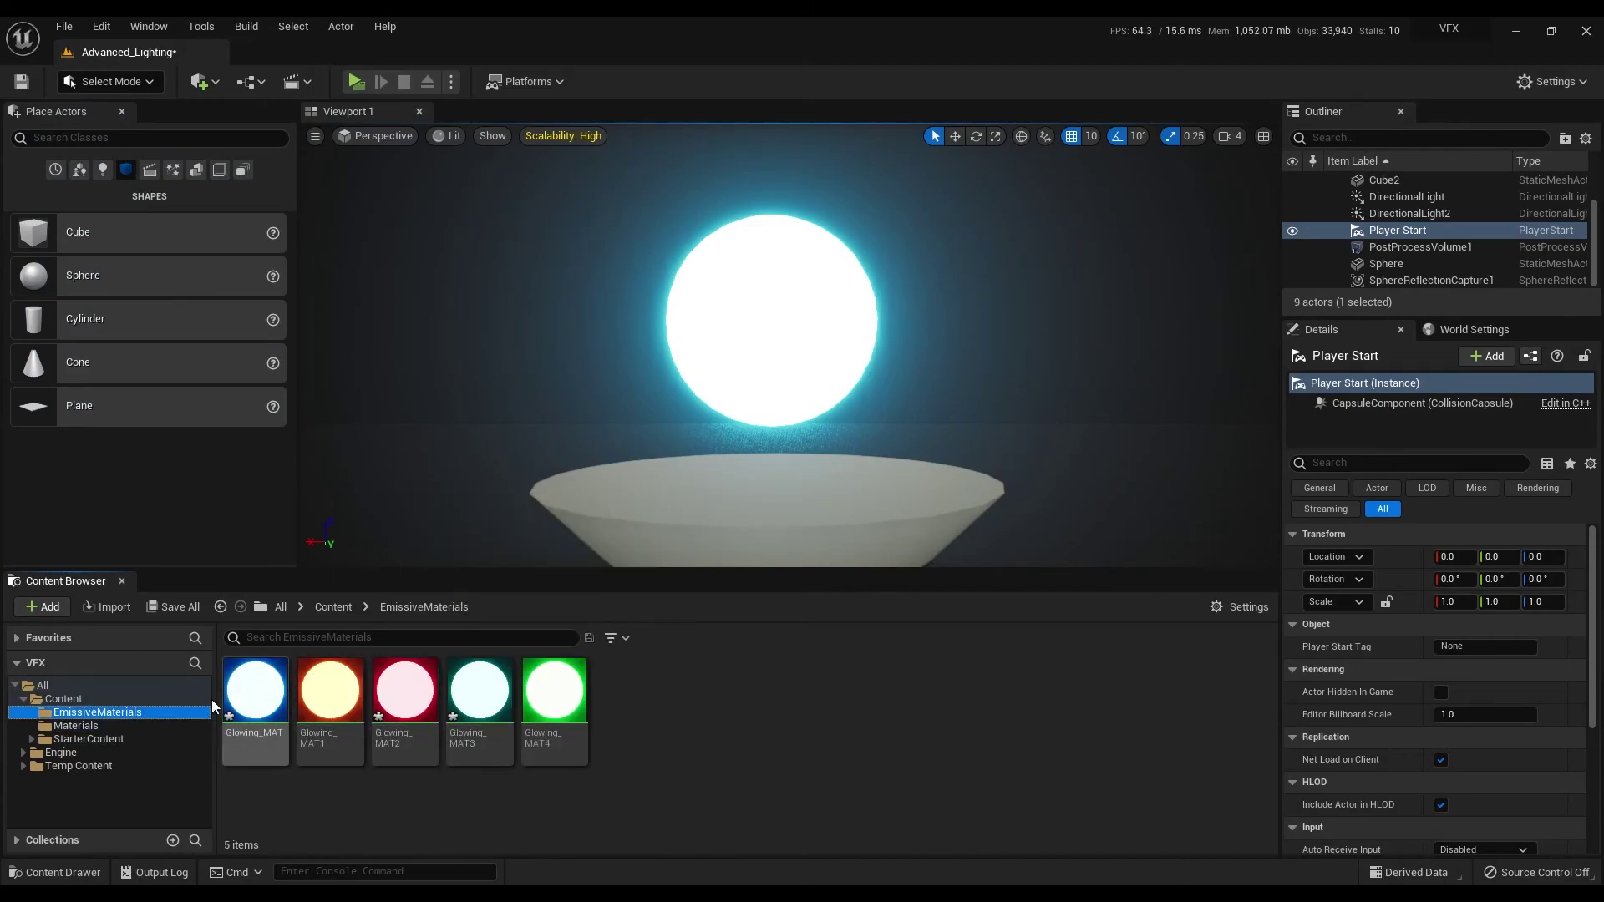
pyautogui.moveTo(330, 694); pyautogui.dragTo(756, 343)
pyautogui.moveTo(405, 693); pyautogui.dragTo(759, 351)
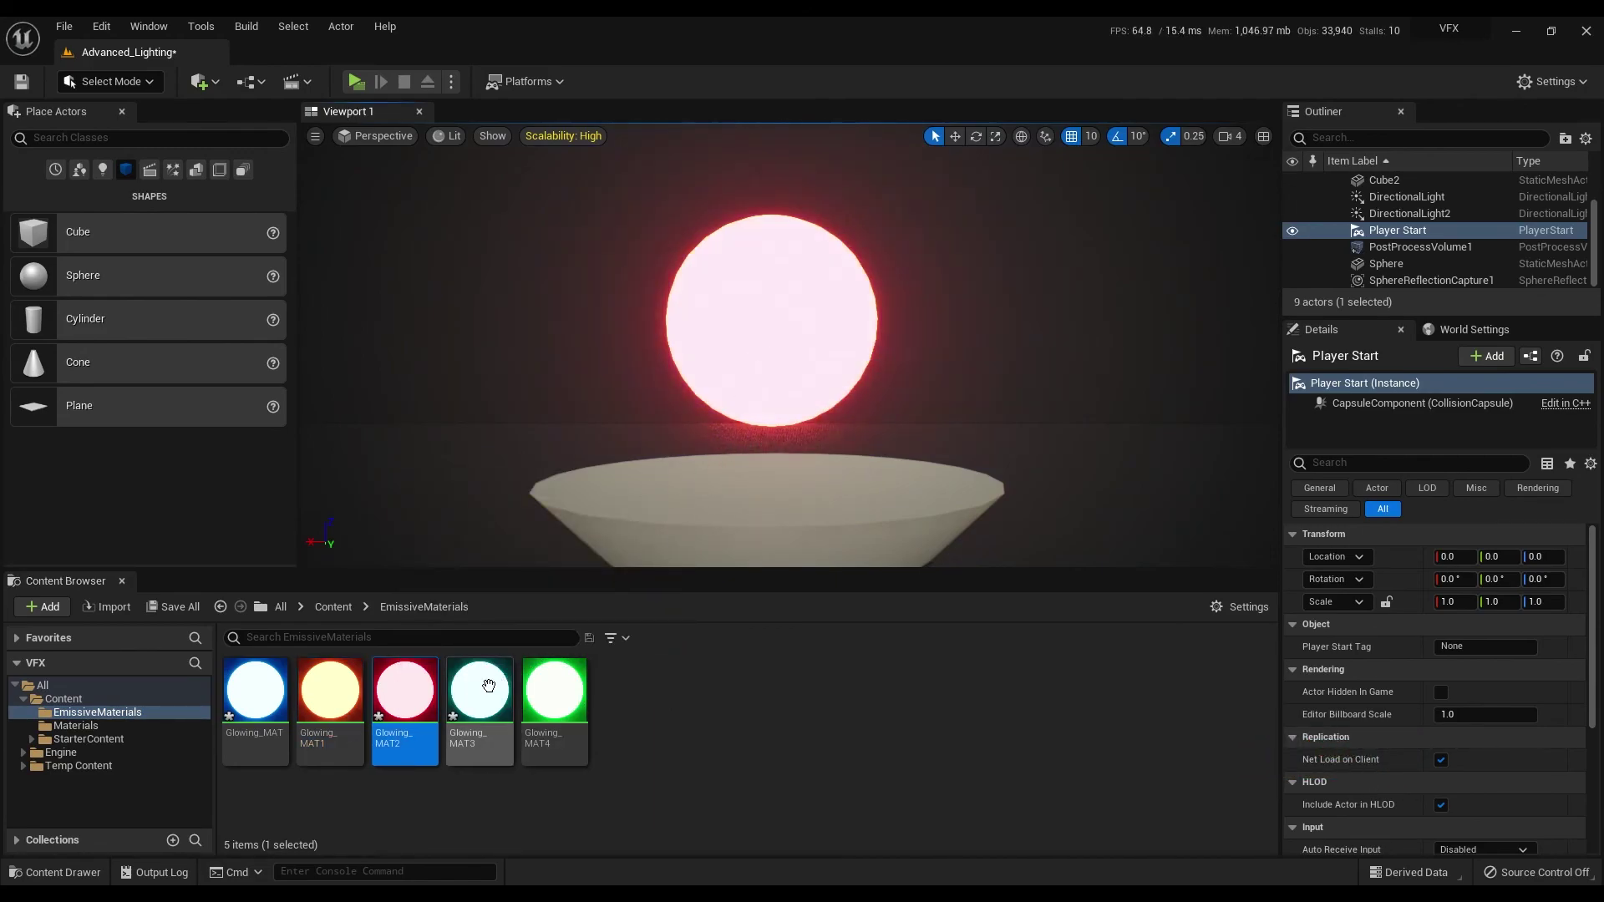
pyautogui.moveTo(489, 685); pyautogui.dragTo(811, 326)
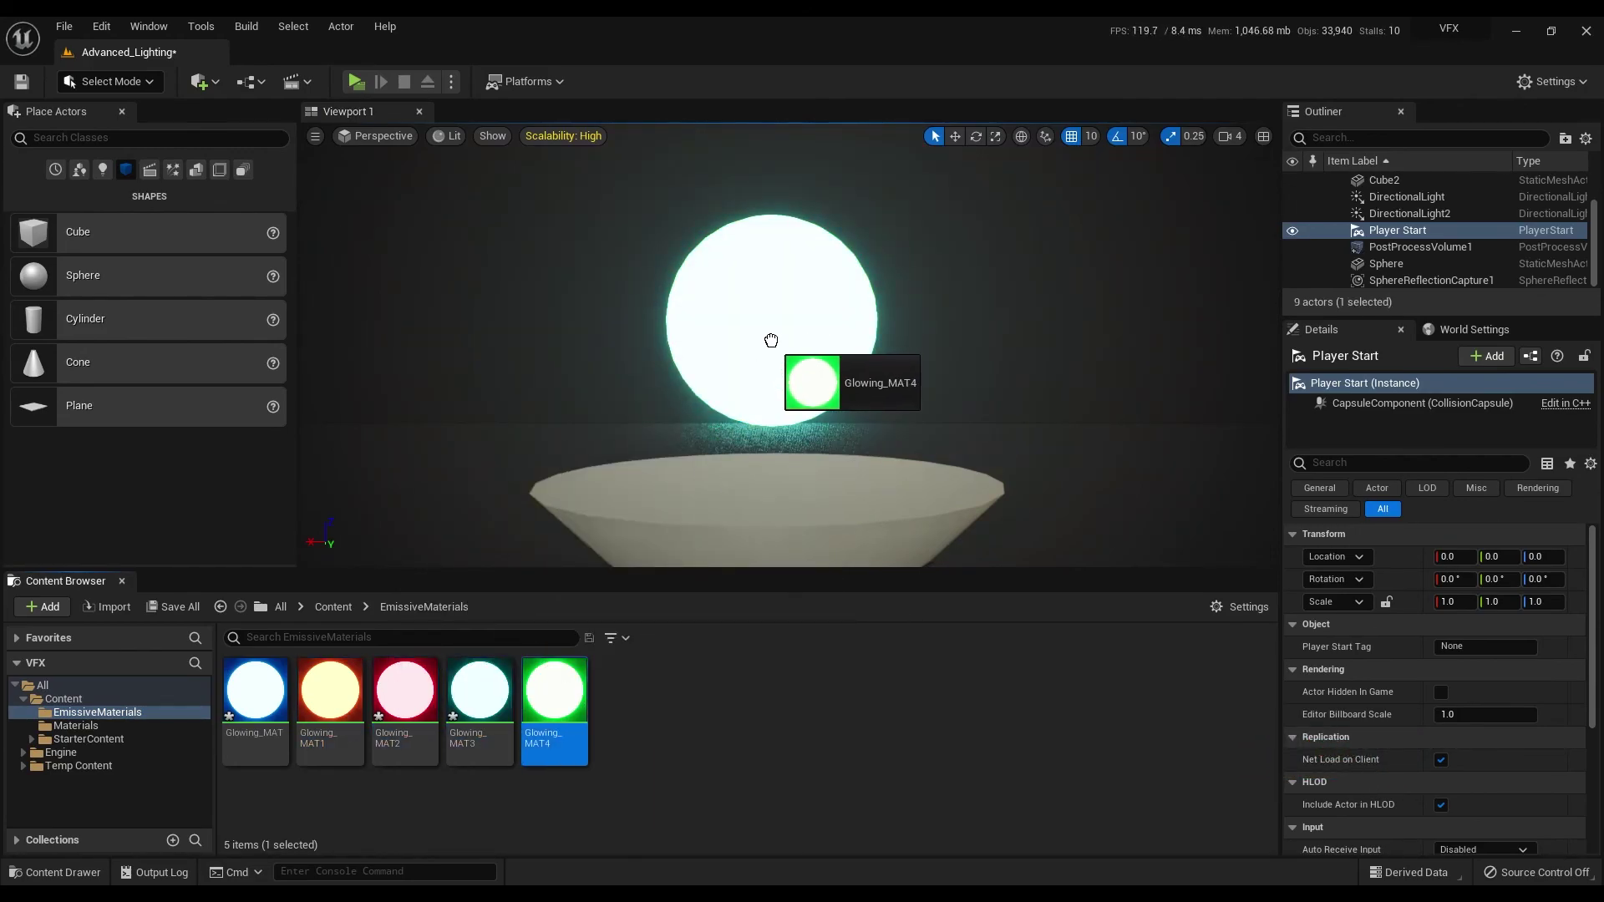